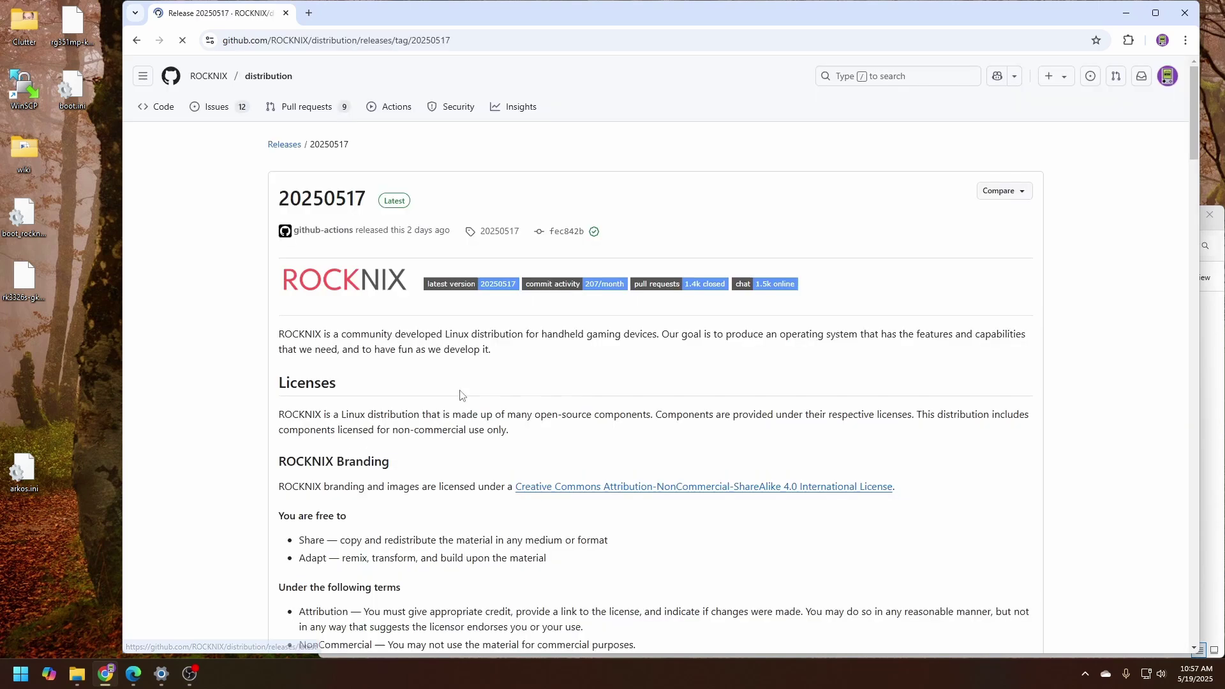
{"action": "scroll", "coordinate": [465, 397], "scroll_direction": "down", "scroll_amount": 7}
{"action": "scroll", "coordinate": [466, 397], "scroll_direction": "down", "scroll_amount": 6}
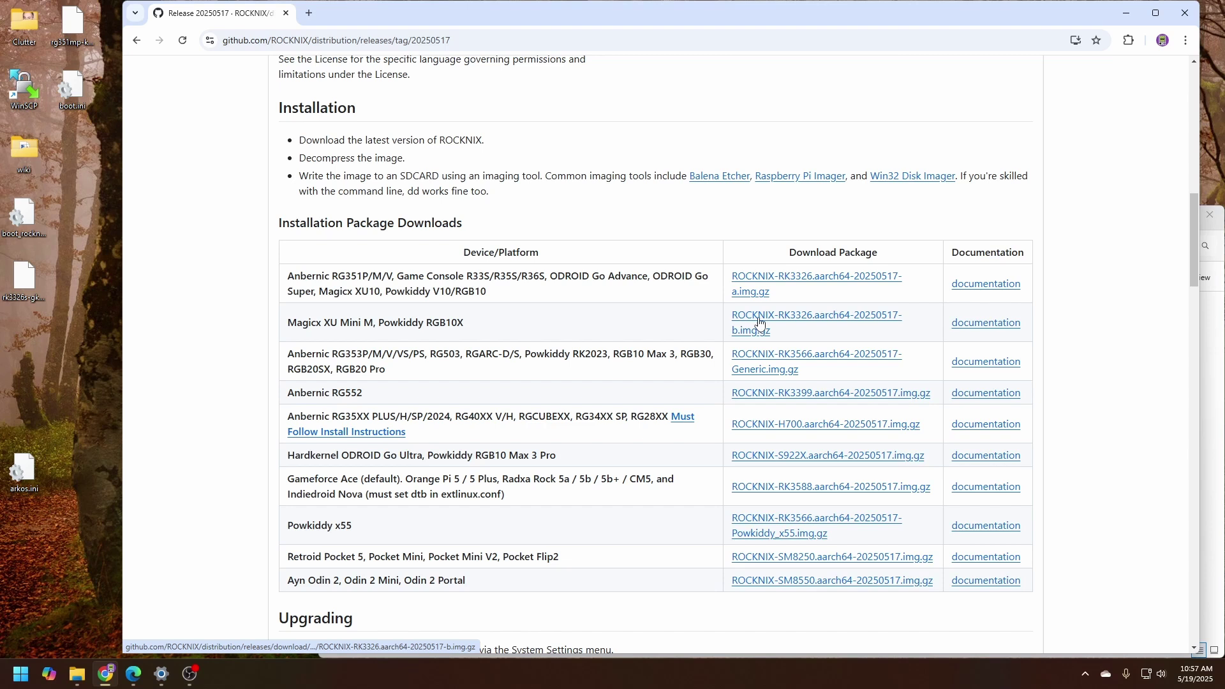
{"action": "left_click", "coordinate": [758, 321]}
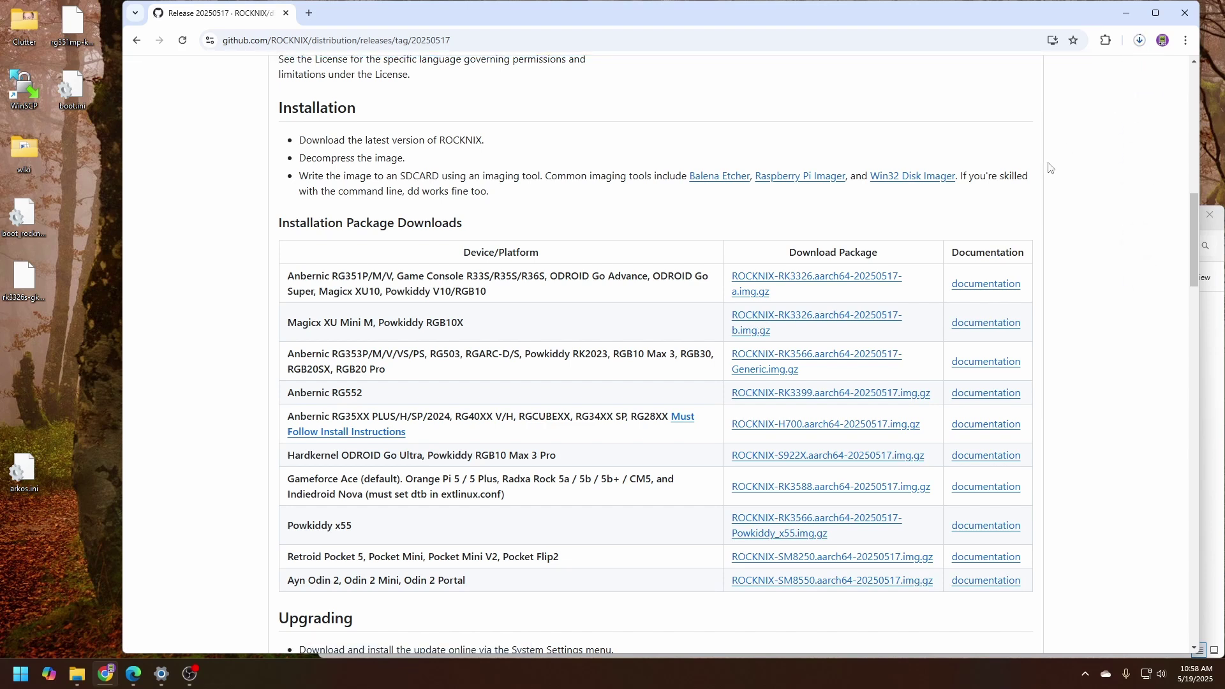
{"action": "left_click", "coordinate": [1139, 39]}
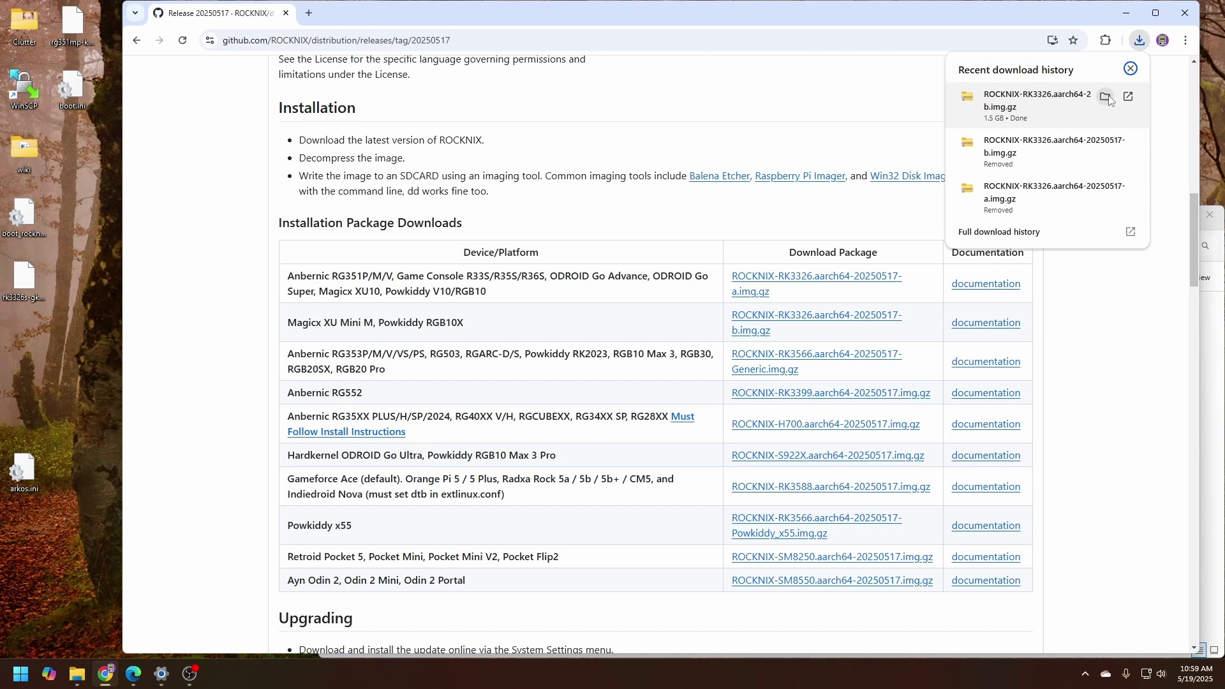
{"action": "left_click", "coordinate": [1104, 97]}
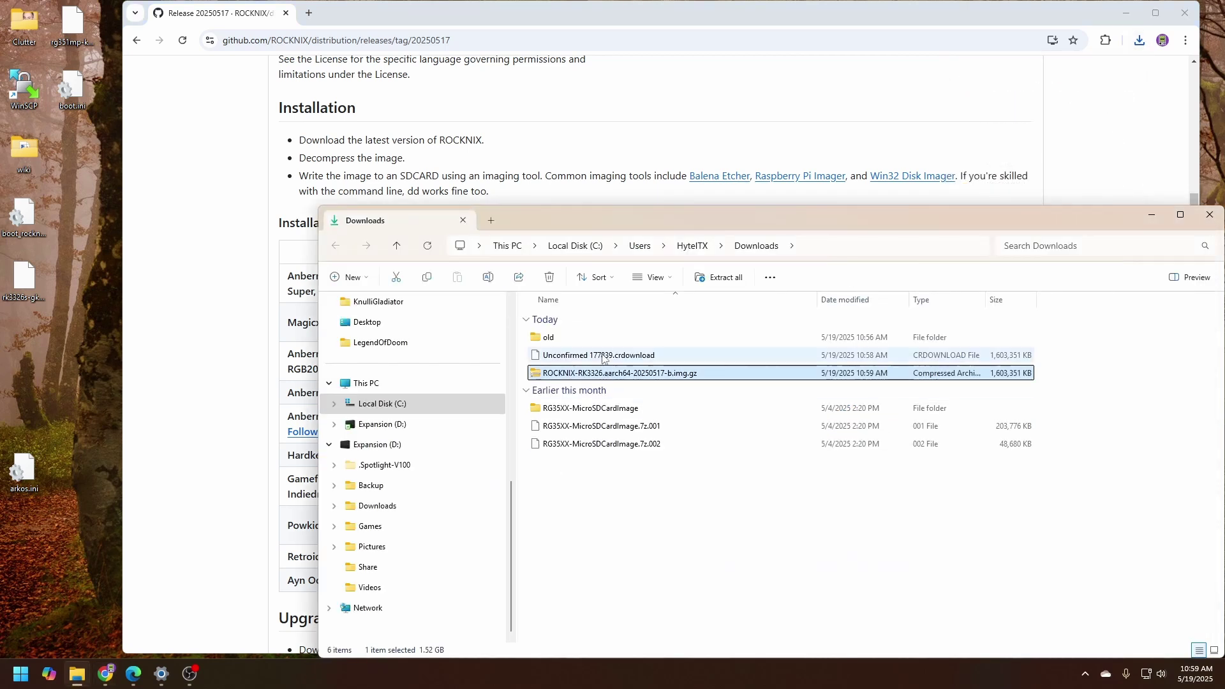
{"action": "right_click", "coordinate": [610, 373]}
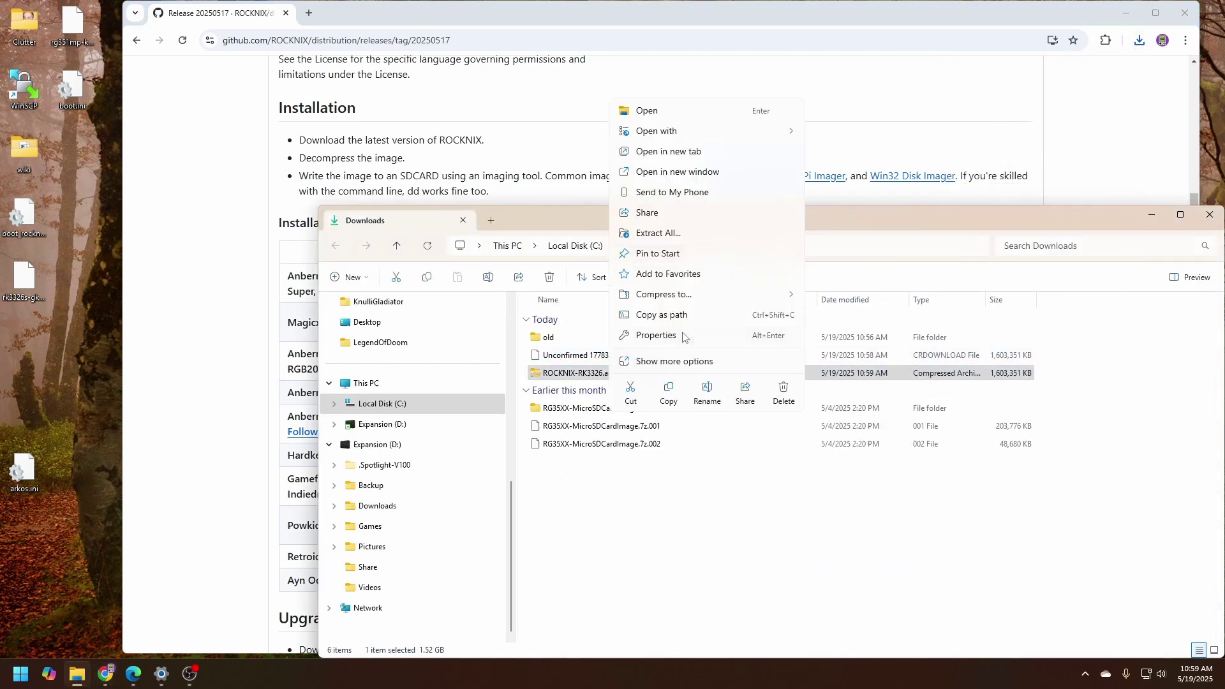
{"action": "left_click", "coordinate": [687, 361]}
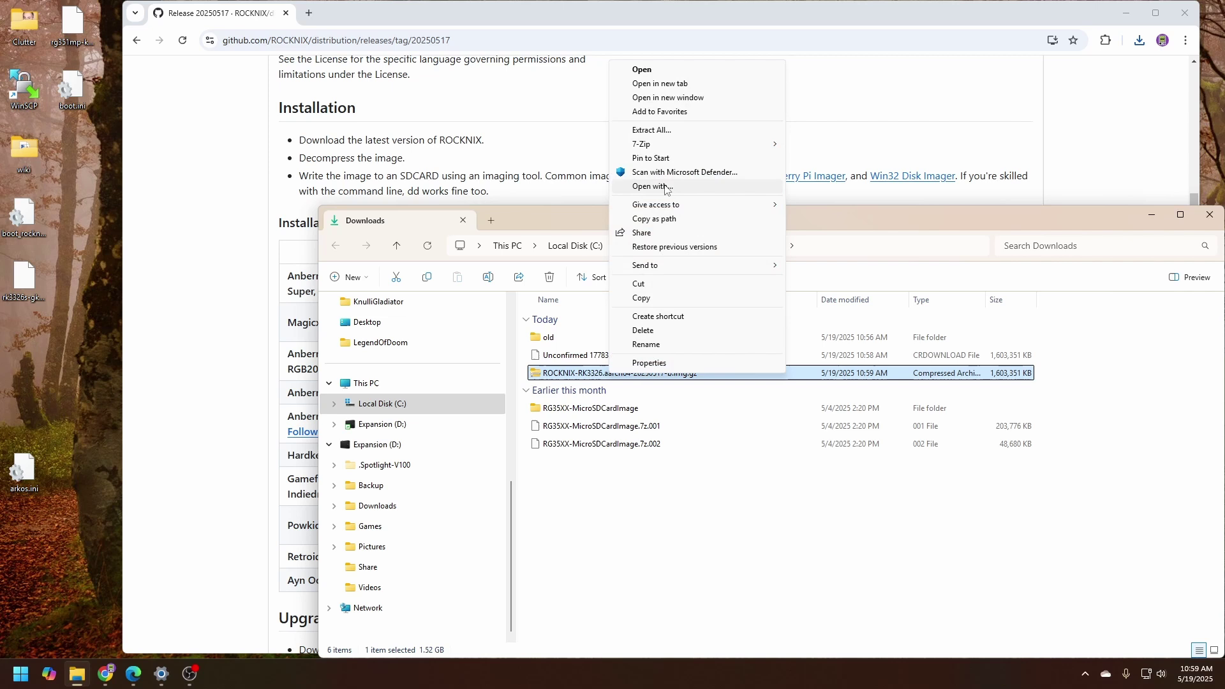
{"action": "mouse_move", "coordinate": [663, 144]}
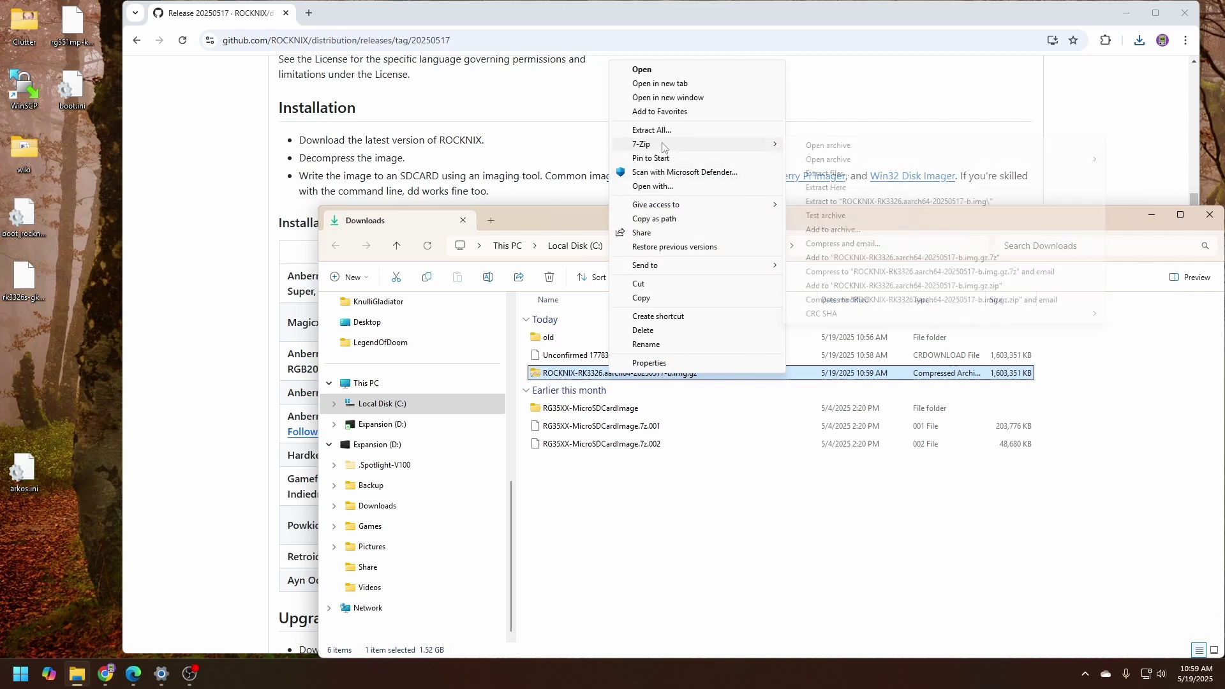
{"action": "left_click", "coordinate": [884, 202]}
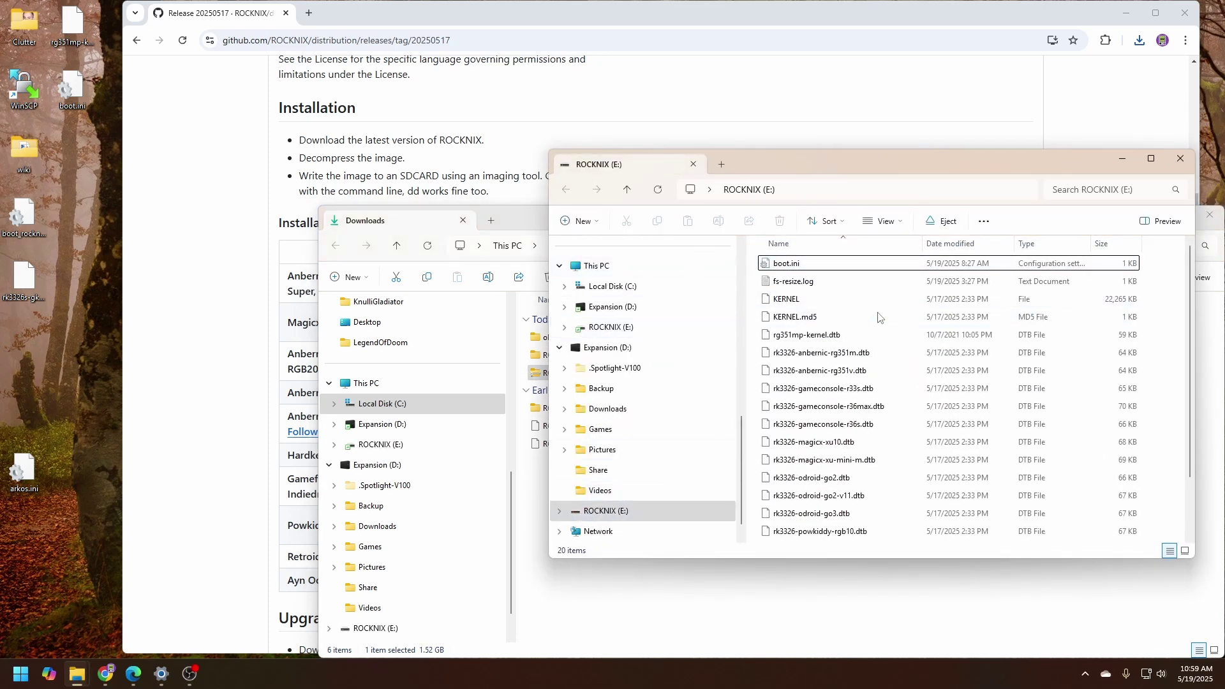
Close the ROCKNIX (E:) card's File Explorer window.
{"action": "left_click", "coordinate": [1181, 160]}
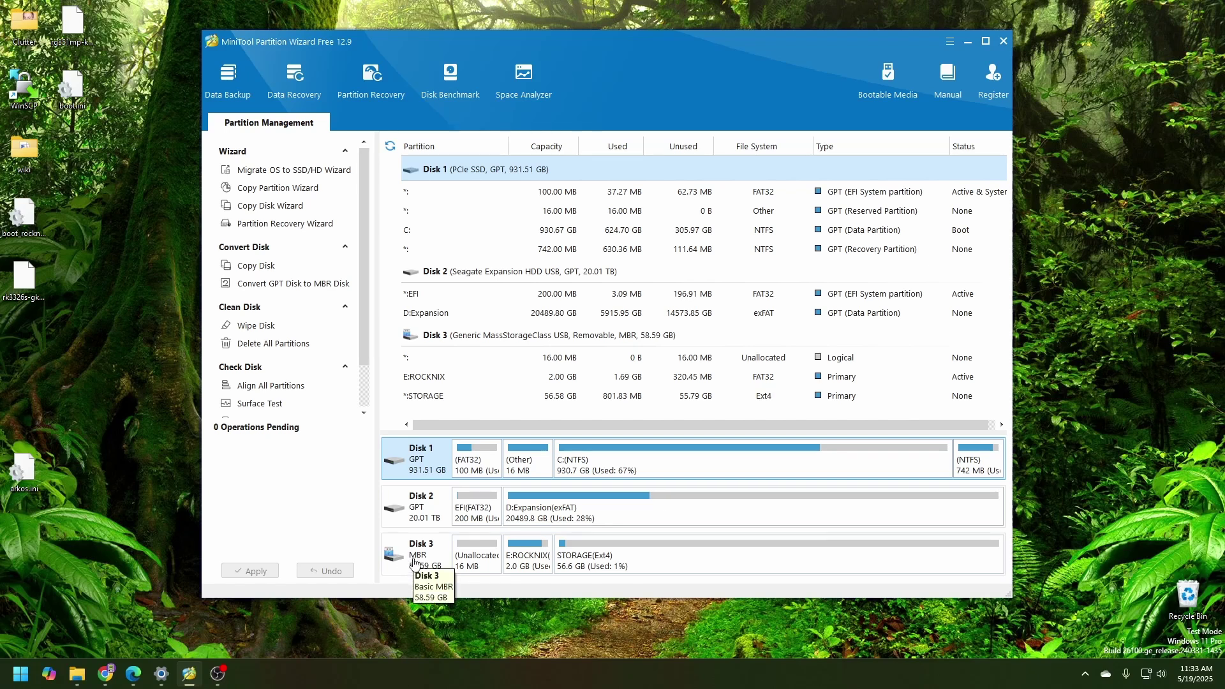
Inspect Disk 3's unallocated space and its E:ROCKNIX and STORAGE partitions.
{"action": "left_click", "coordinate": [475, 562]}
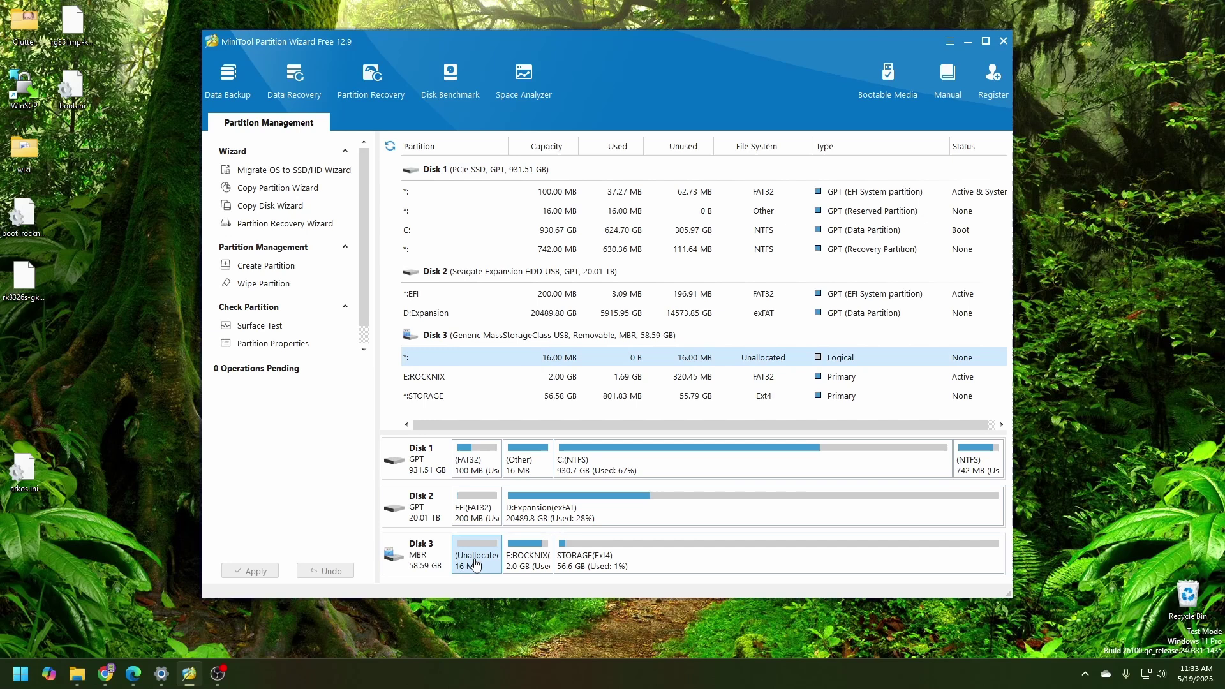
{"action": "left_click", "coordinate": [534, 567]}
{"action": "left_click", "coordinate": [619, 566]}
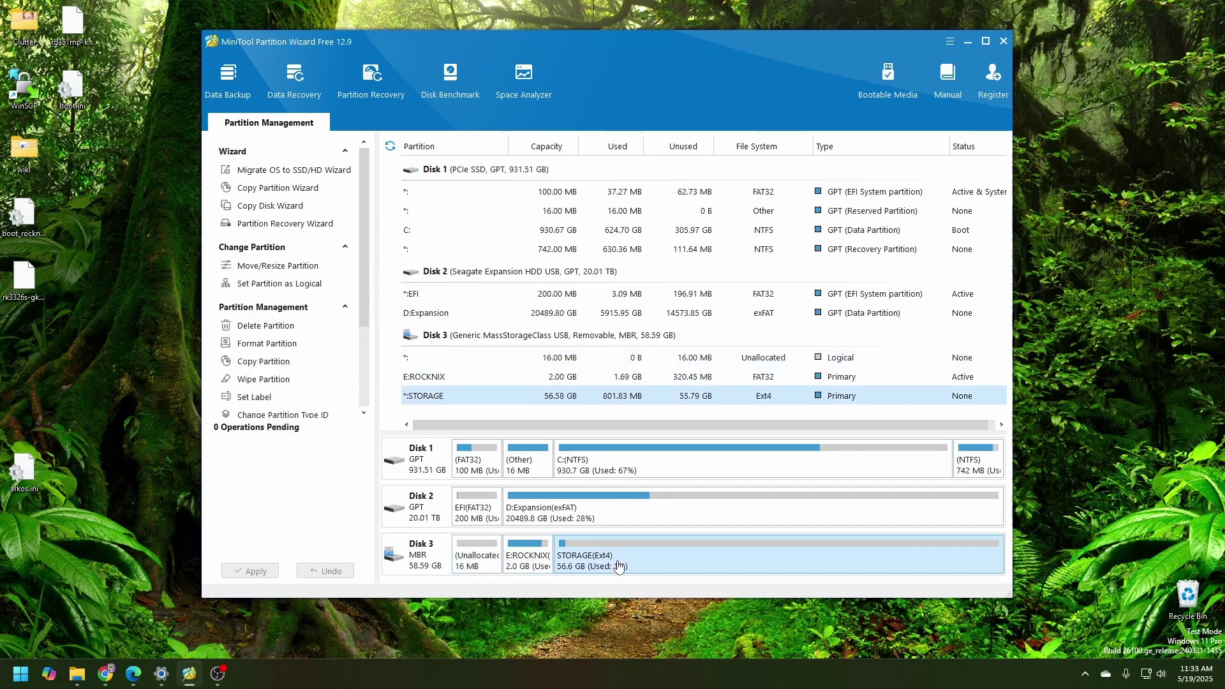
{"action": "left_click", "coordinate": [472, 551]}
{"action": "left_click", "coordinate": [529, 563]}
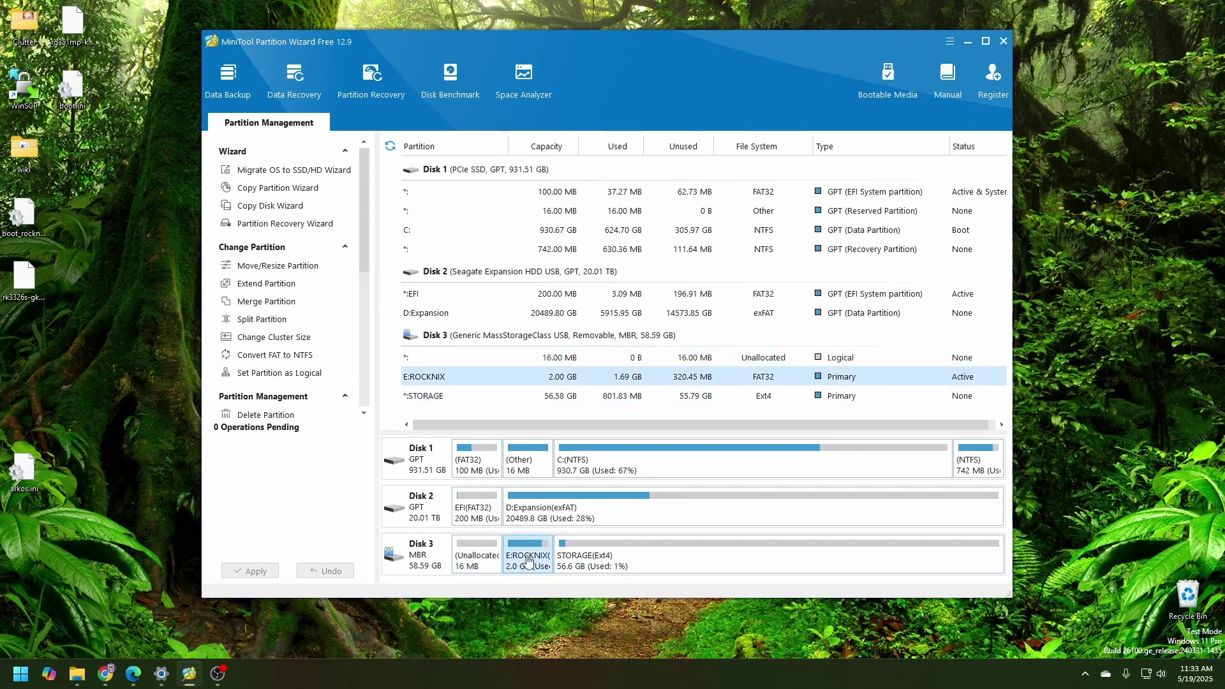
{"action": "left_click", "coordinate": [593, 568]}
{"action": "left_click", "coordinate": [511, 561]}
{"action": "left_click", "coordinate": [484, 560]}
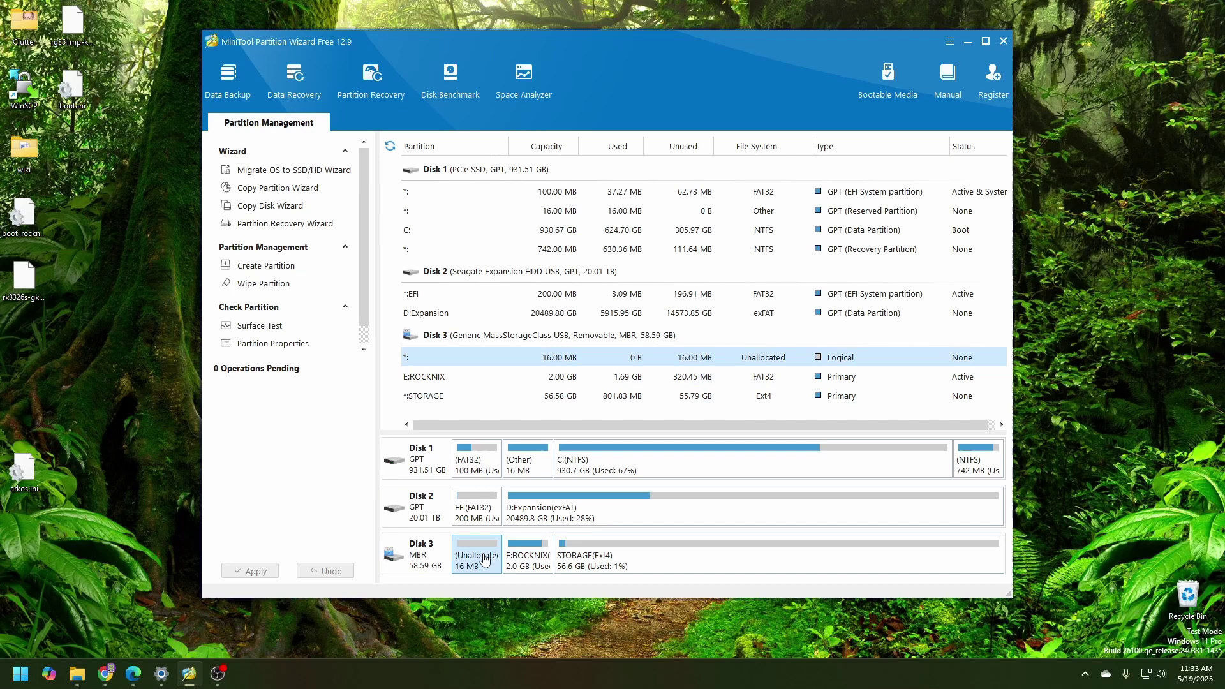
Delete all partitions on Disk 3.
{"action": "right_click", "coordinate": [432, 553]}
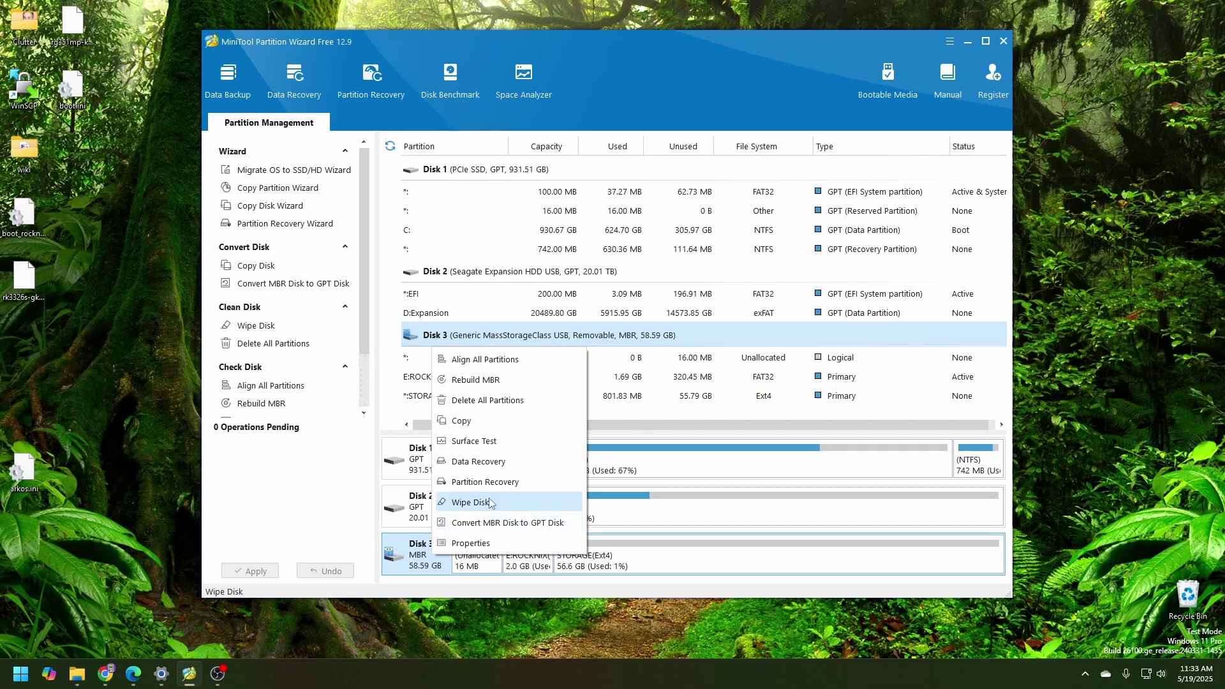
{"action": "left_click", "coordinate": [485, 401]}
{"action": "left_click", "coordinate": [593, 344]}
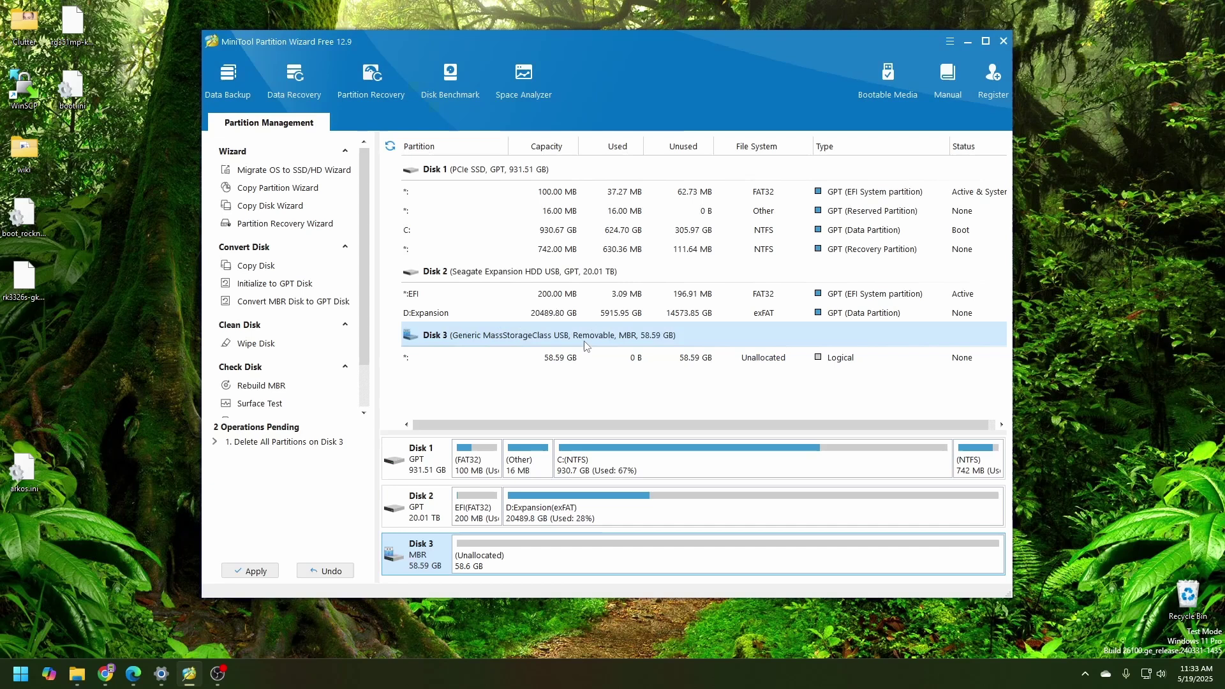
Convert the emptied Disk 3 from MBR to GPT and apply the pending changes.
{"action": "right_click", "coordinate": [424, 548]}
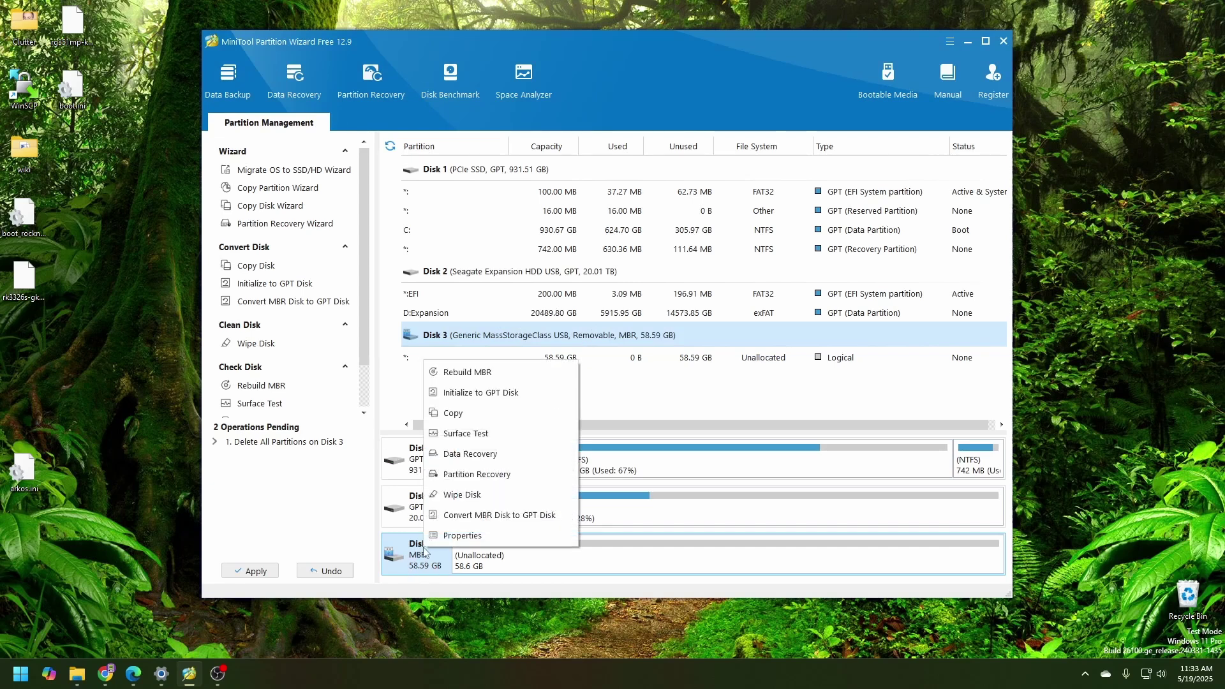
{"action": "left_click", "coordinate": [475, 514]}
{"action": "left_click", "coordinate": [254, 571]}
{"action": "left_click", "coordinate": [597, 352]}
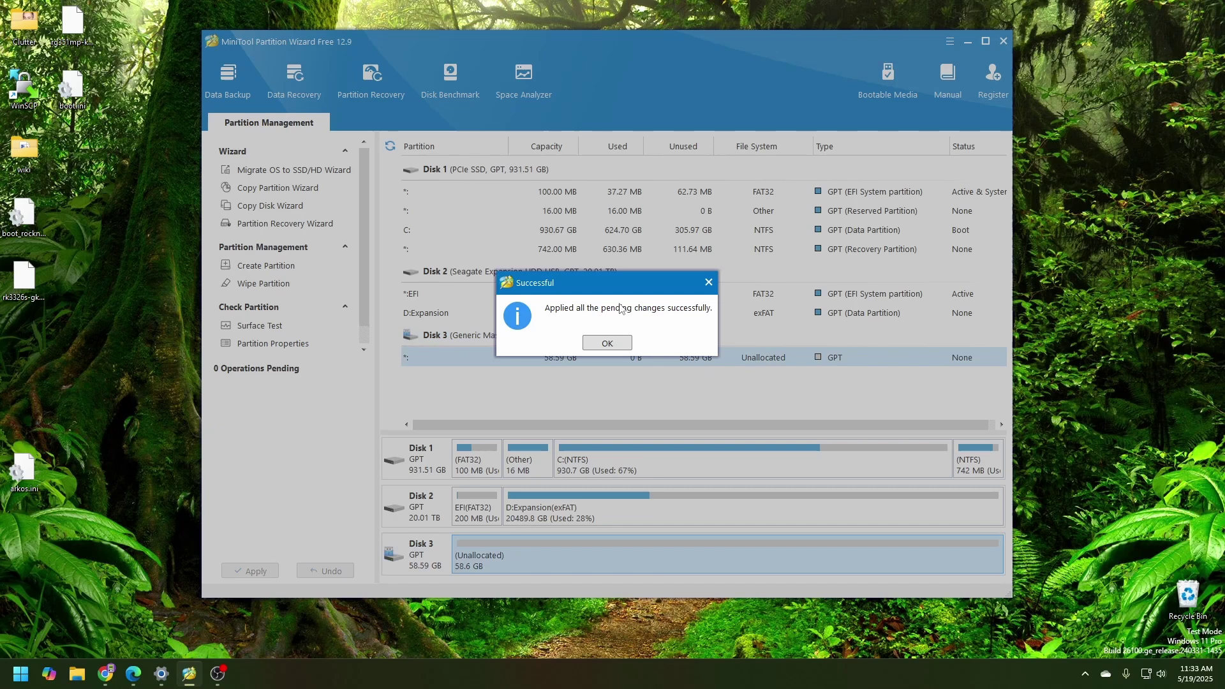
Create a FAT32 partition in Disk 3's unallocated space and apply the change.
{"action": "left_click", "coordinate": [617, 343]}
{"action": "right_click", "coordinate": [527, 554]}
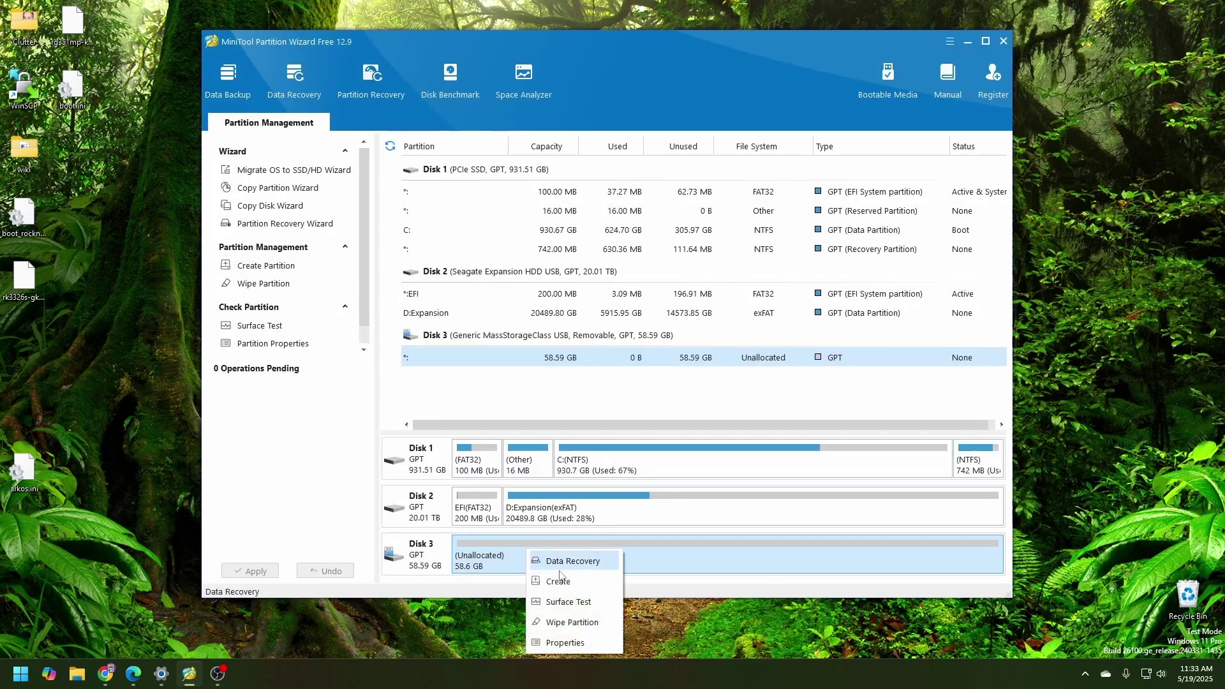
{"action": "left_click", "coordinate": [570, 580]}
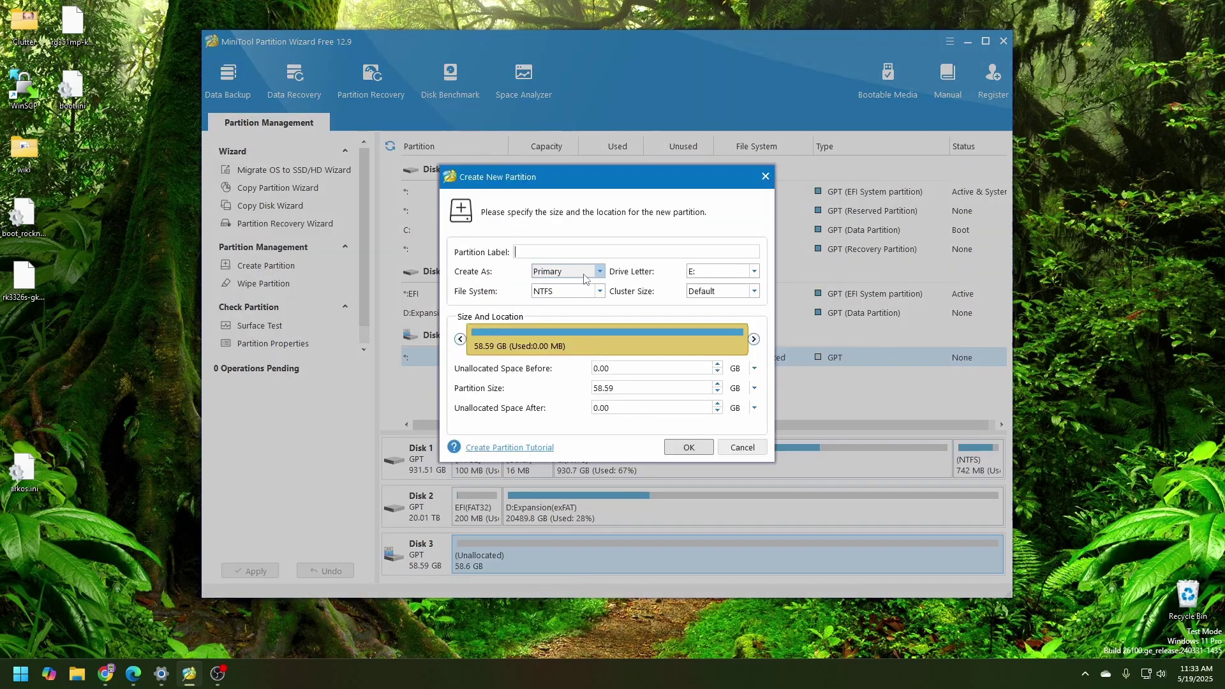
{"action": "left_click", "coordinate": [600, 292]}
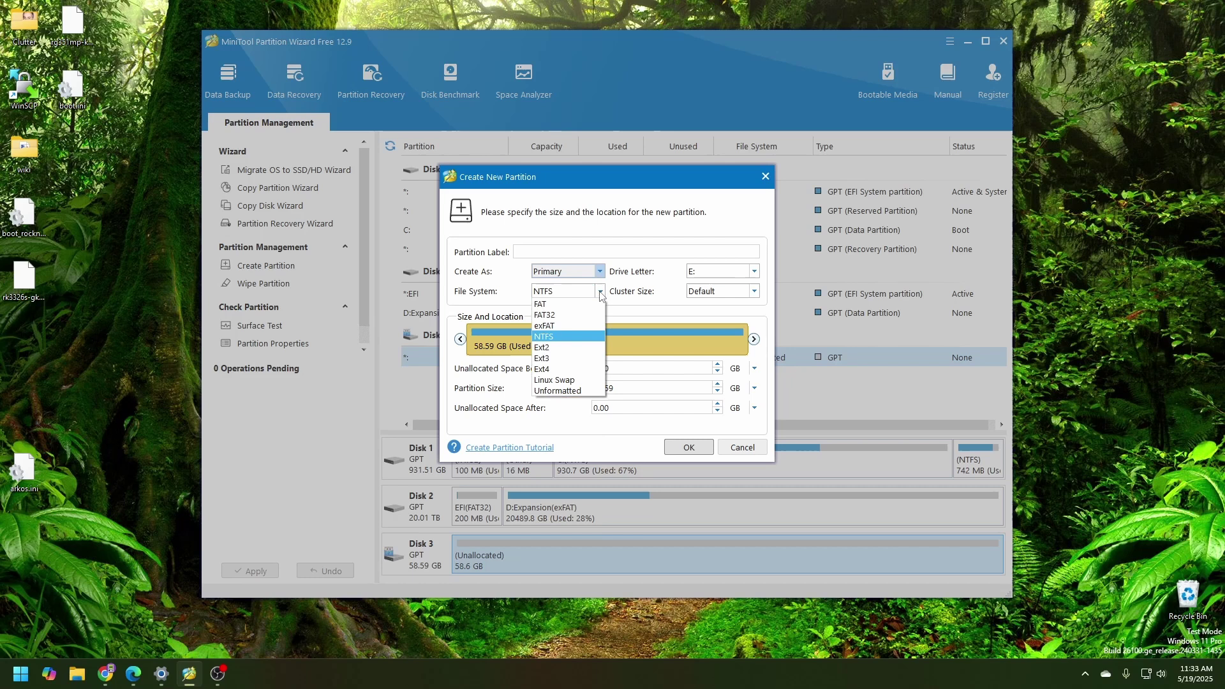
{"action": "left_click", "coordinate": [582, 319]}
{"action": "left_click", "coordinate": [680, 447]}
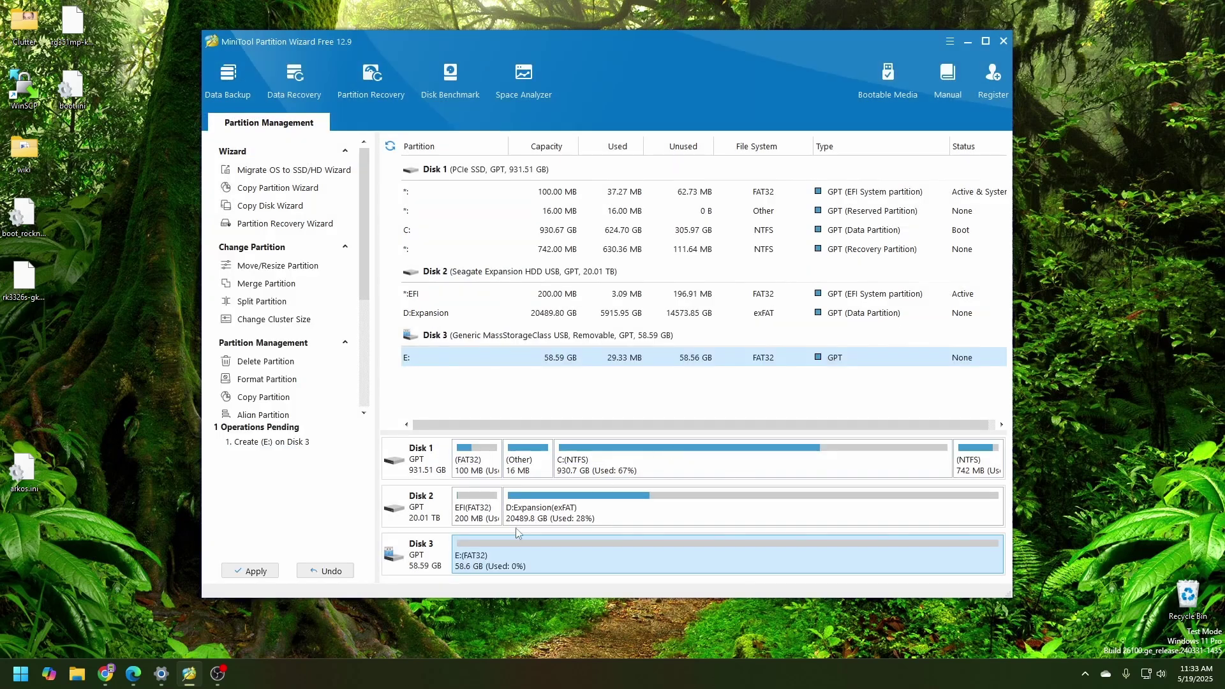
{"action": "left_click", "coordinate": [256, 572]}
{"action": "left_click", "coordinate": [580, 352]}
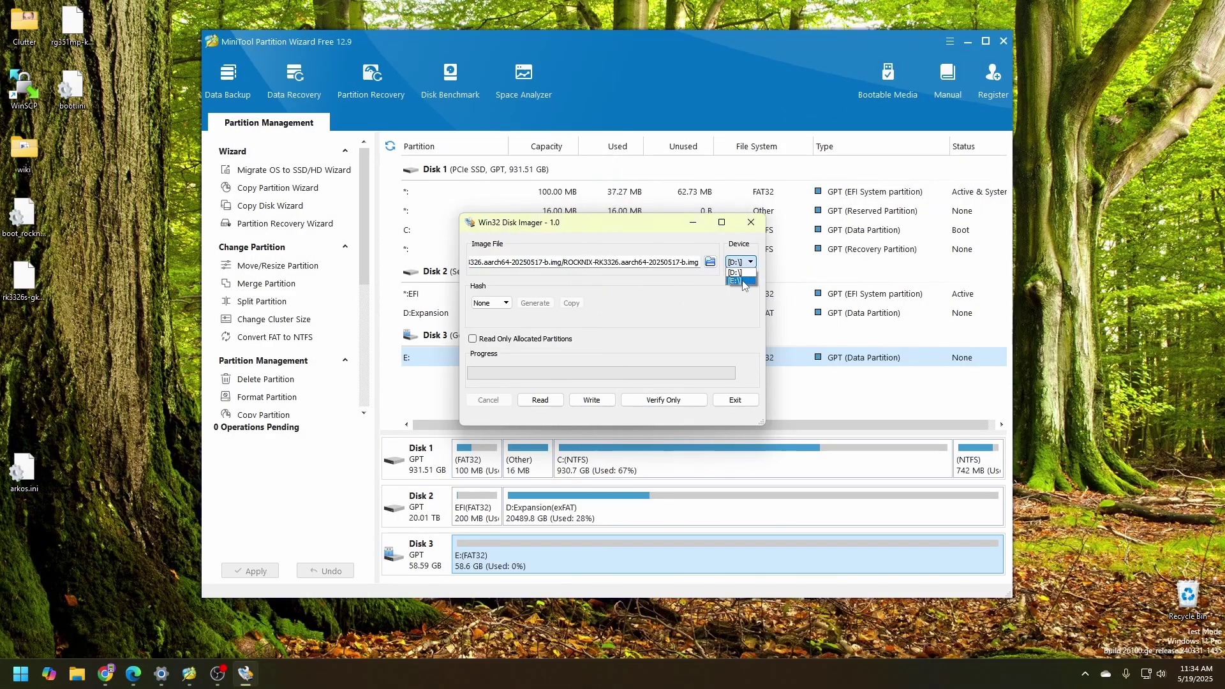
Write the ROCKNIX image to device E:, confirm the overwrite, then exit Win32 Disk Imager.
{"action": "left_click", "coordinate": [740, 281]}
{"action": "left_click", "coordinate": [591, 400]}
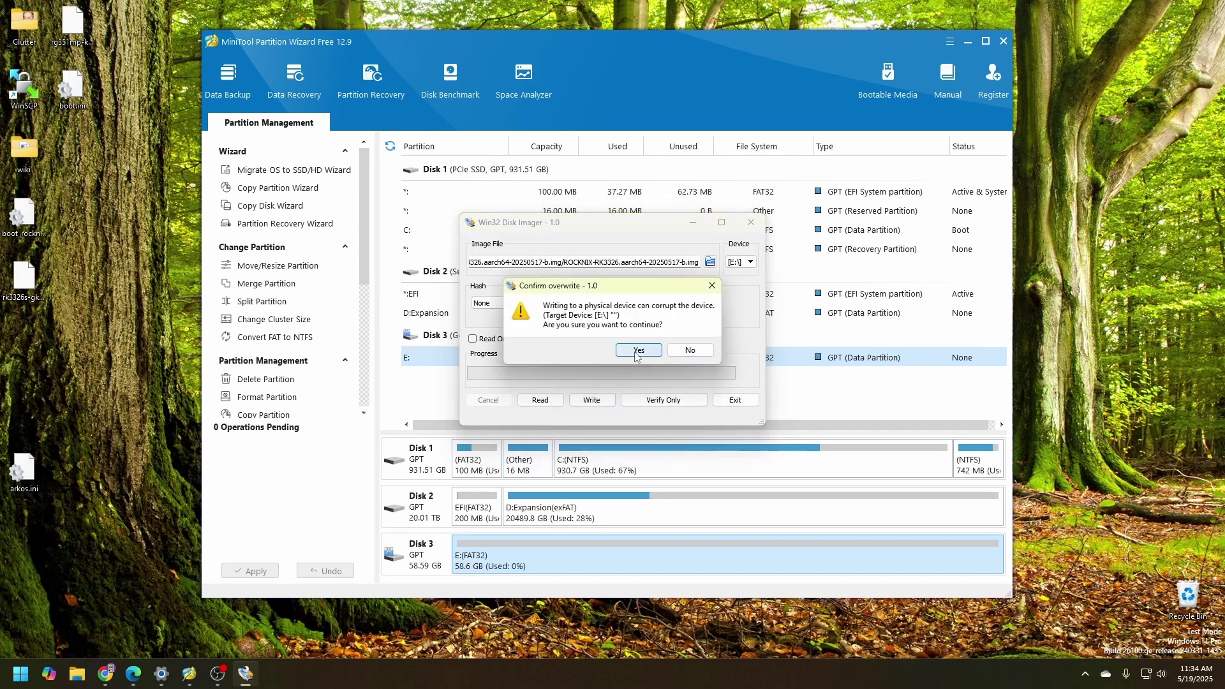
{"action": "left_click", "coordinate": [638, 354]}
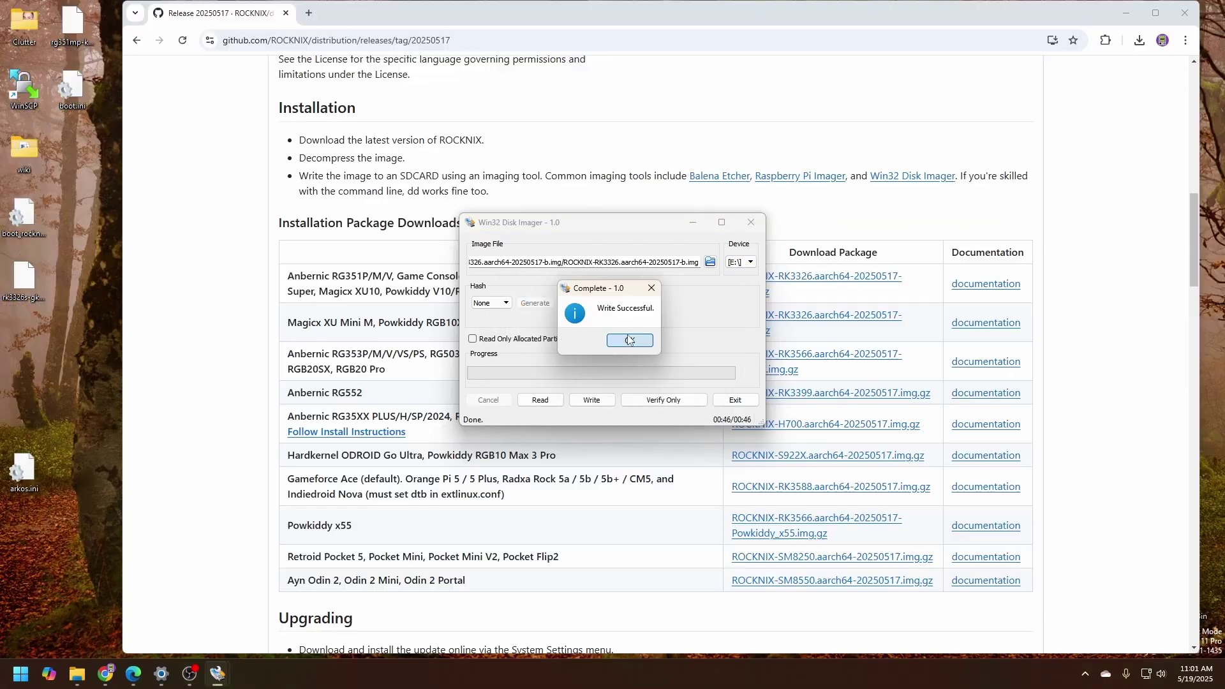
{"action": "left_click", "coordinate": [636, 344]}
{"action": "left_click", "coordinate": [734, 400]}
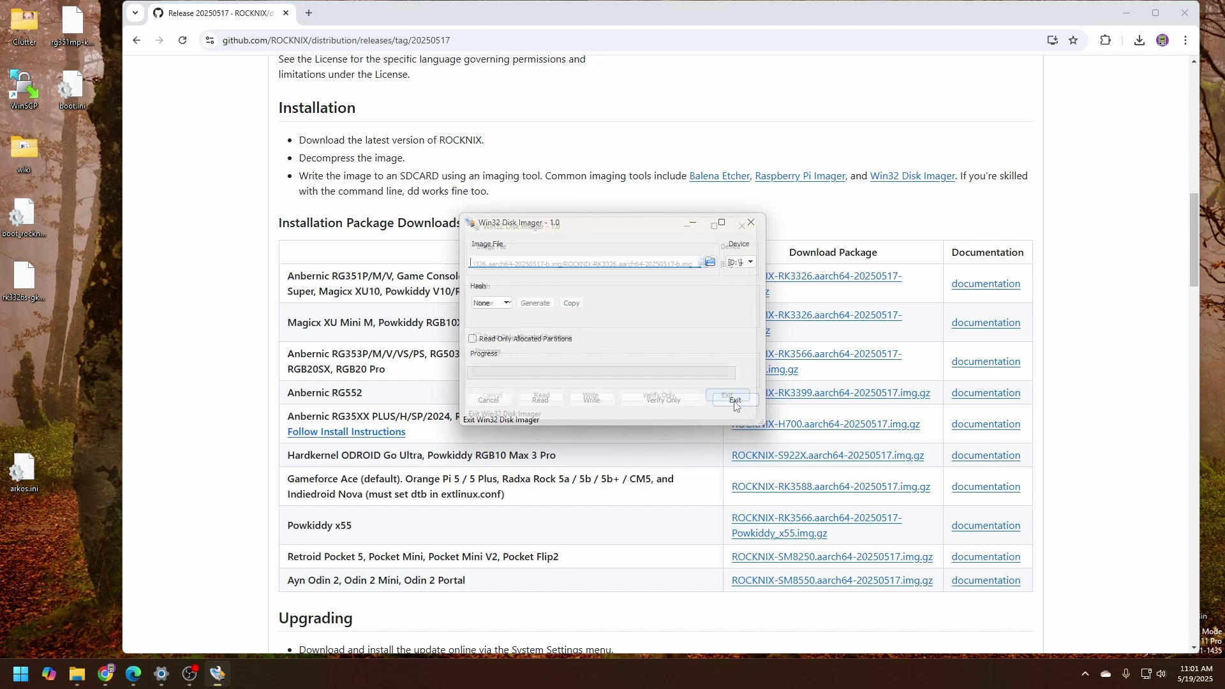
{"action": "left_click", "coordinate": [751, 224]}
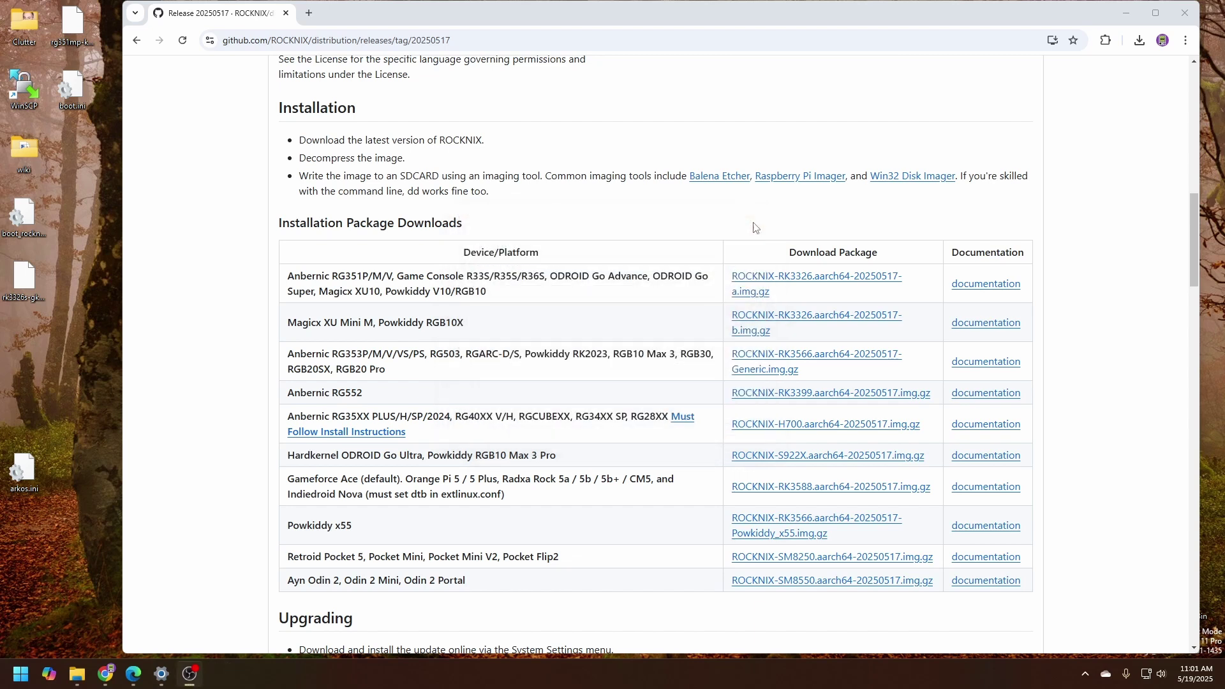
Browse the ROCKNIX (E:) card, select rk3326-gameconsole-r36s.dtb, and open boot.ini in Notepad.
{"action": "left_click", "coordinate": [90, 680]}
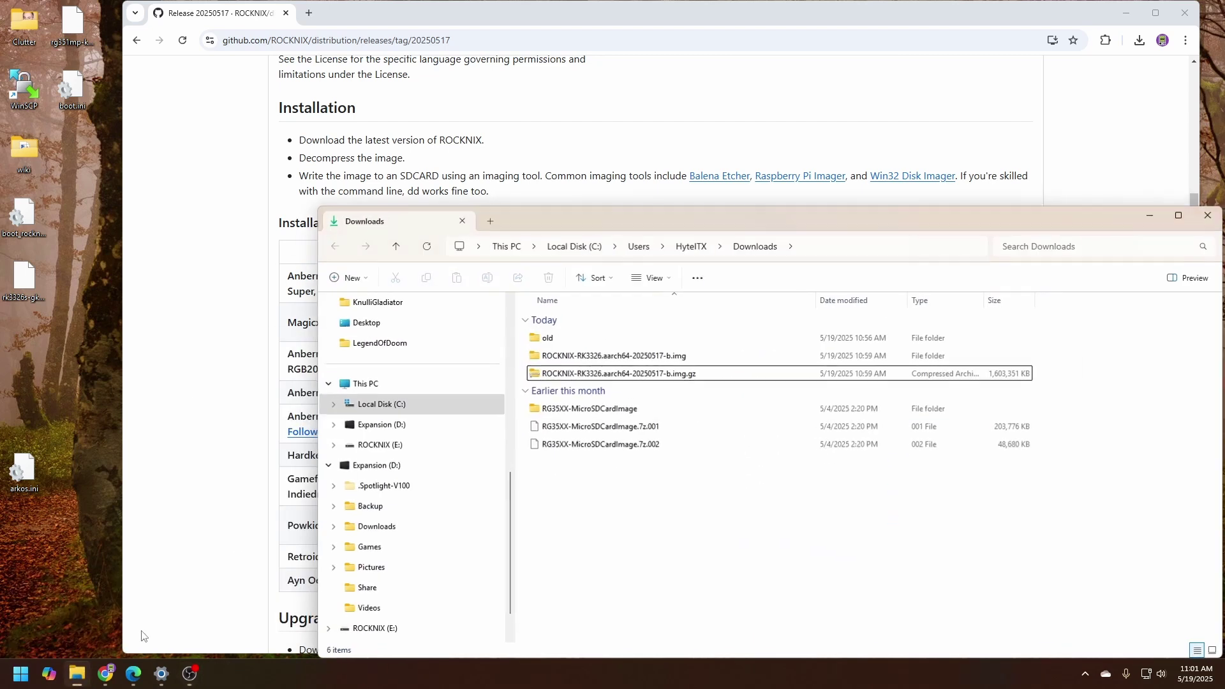
{"action": "left_click", "coordinate": [473, 445]}
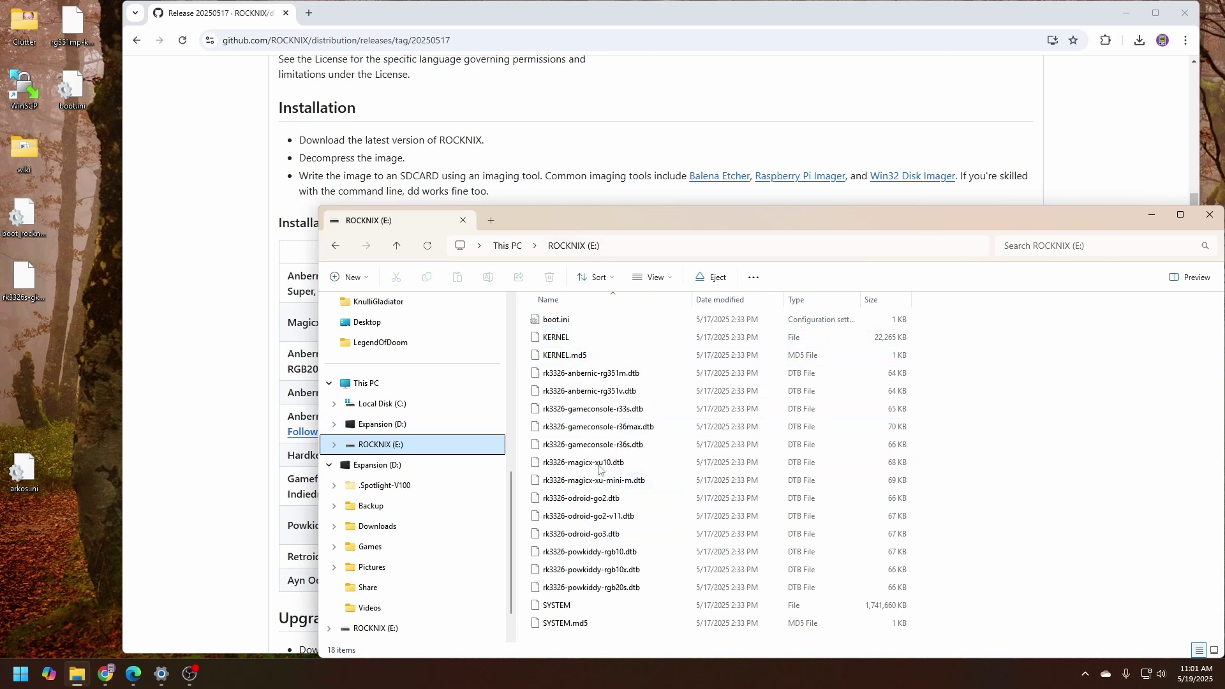
{"action": "left_click", "coordinate": [624, 446]}
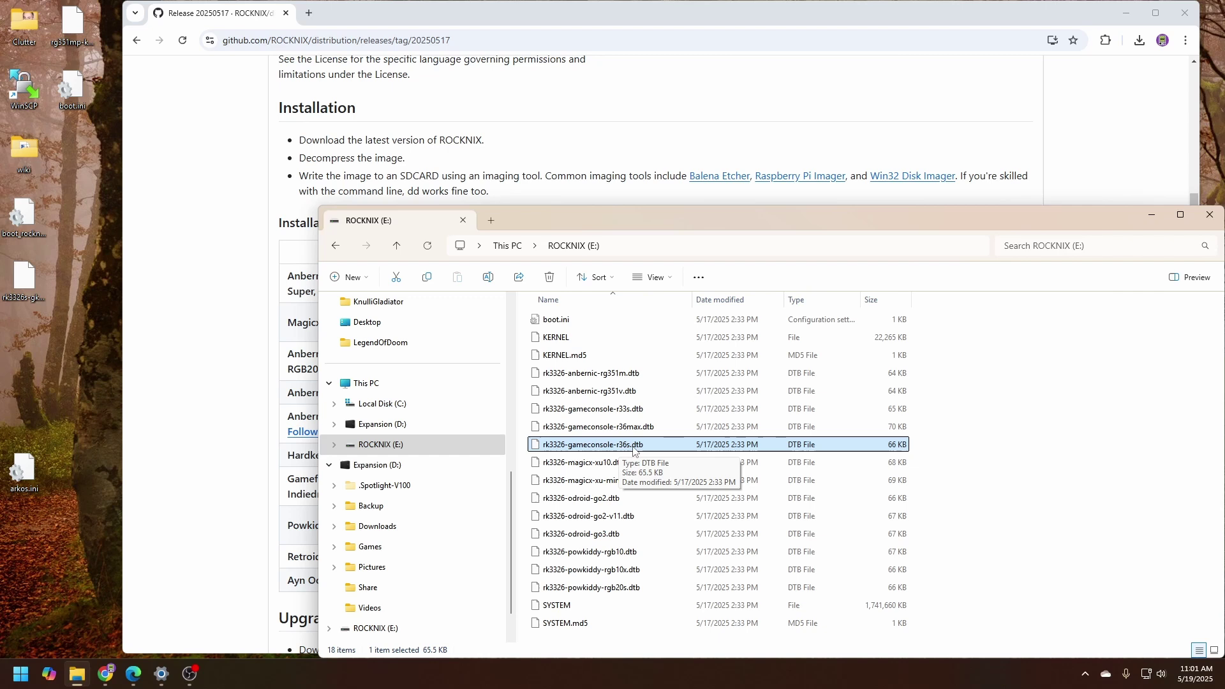
{"action": "double_click", "coordinate": [593, 320]}
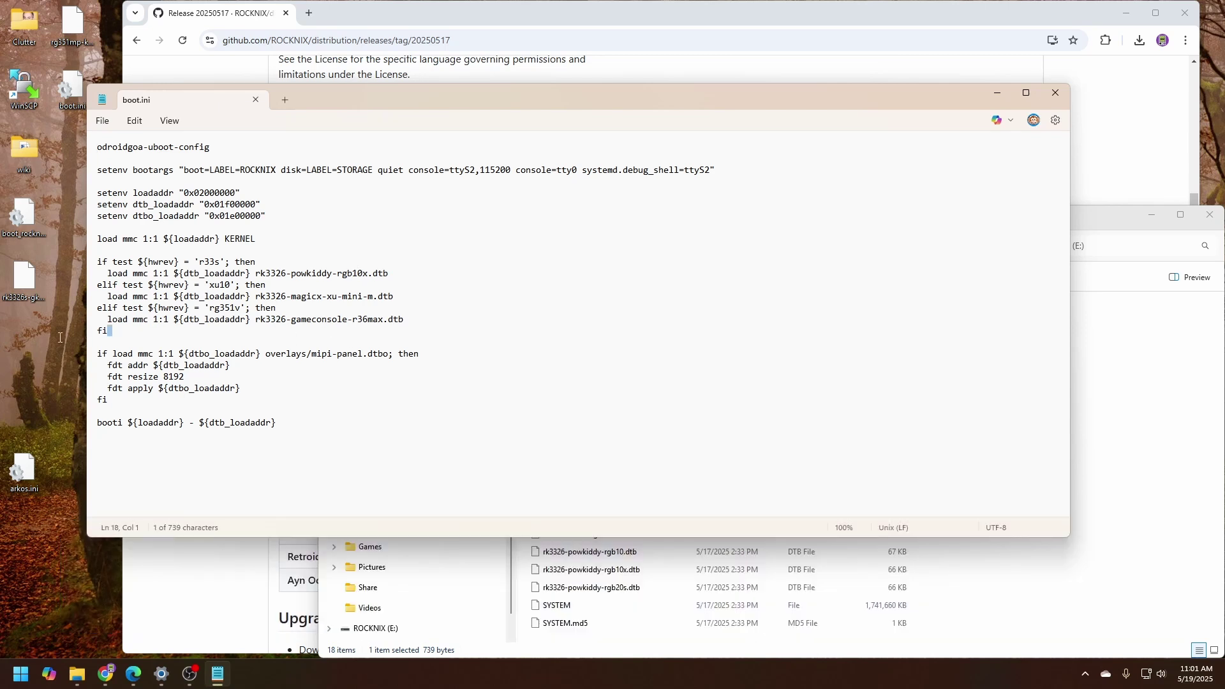
Remove boot.ini's if/elif device check and closing fi, and unindent the load line.
{"action": "key", "text": "BackSpace"}
{"action": "left_click_drag", "start_coordinate": [288, 309], "coordinate": [97, 250]}
{"action": "key", "text": "BackSpace"}
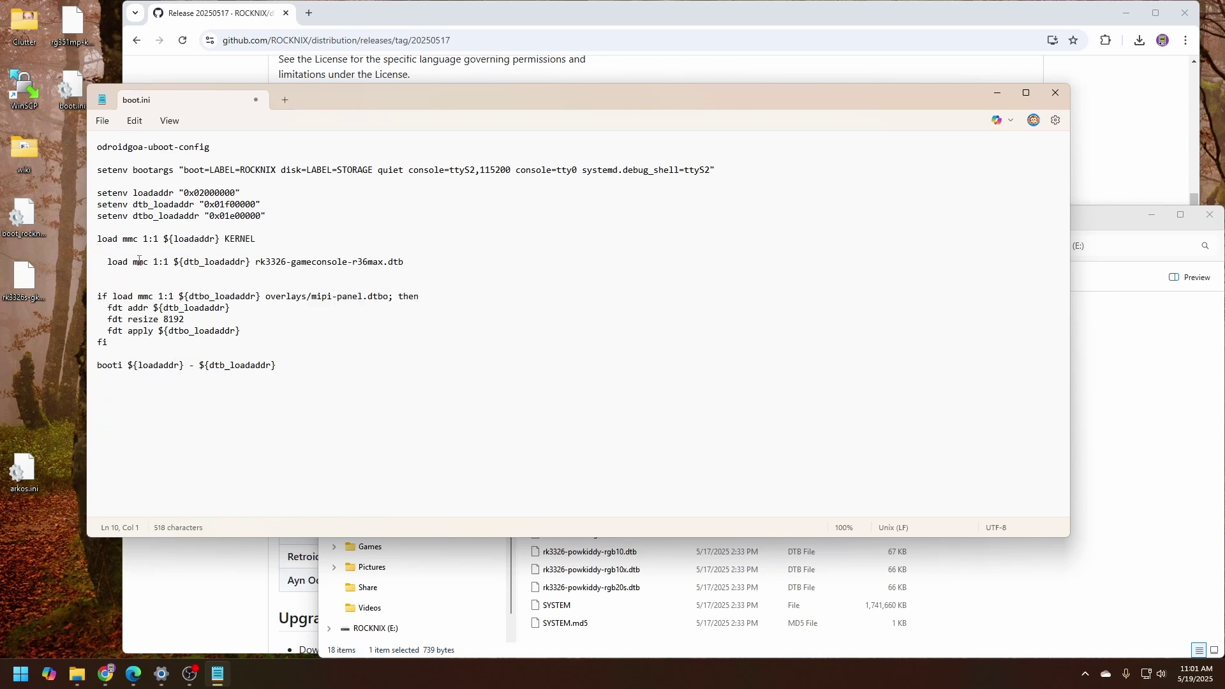
{"action": "key", "text": "BackSpace"}
{"action": "key", "text": "BackSpace"}
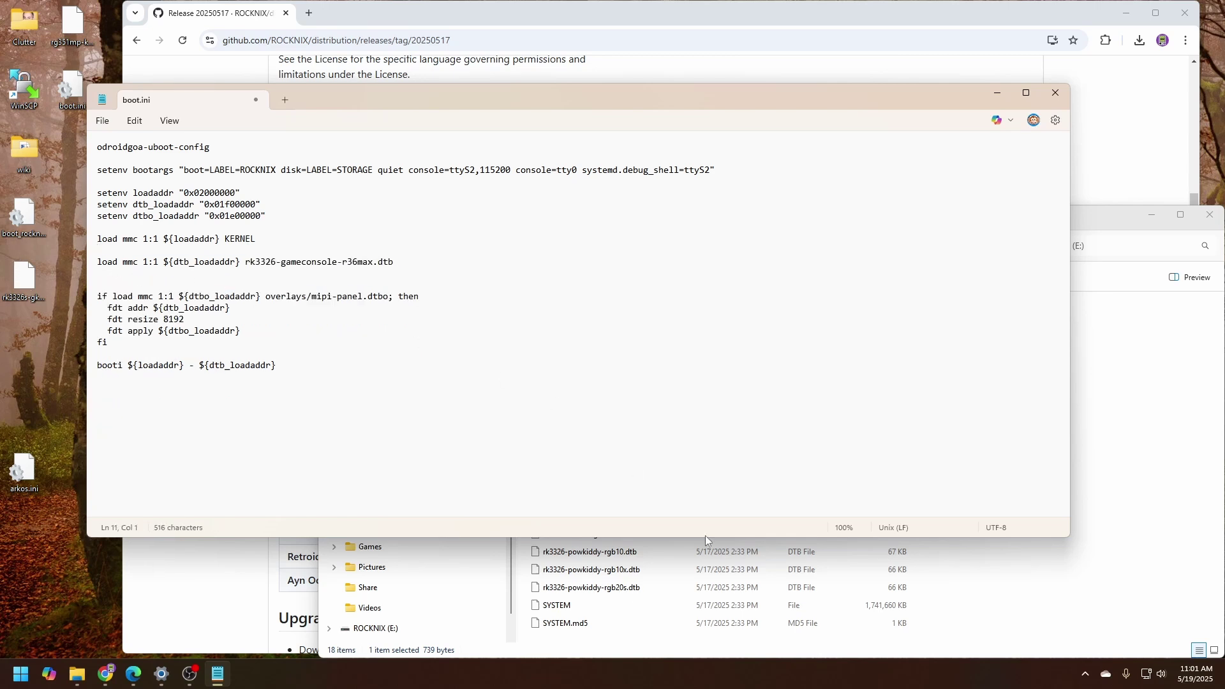
Replace rk3326-gameconsole-r36max.dtb with the copied r36s file name, then close Notepad and the card window.
{"action": "left_click", "coordinate": [590, 587]}
{"action": "left_click", "coordinate": [590, 445]}
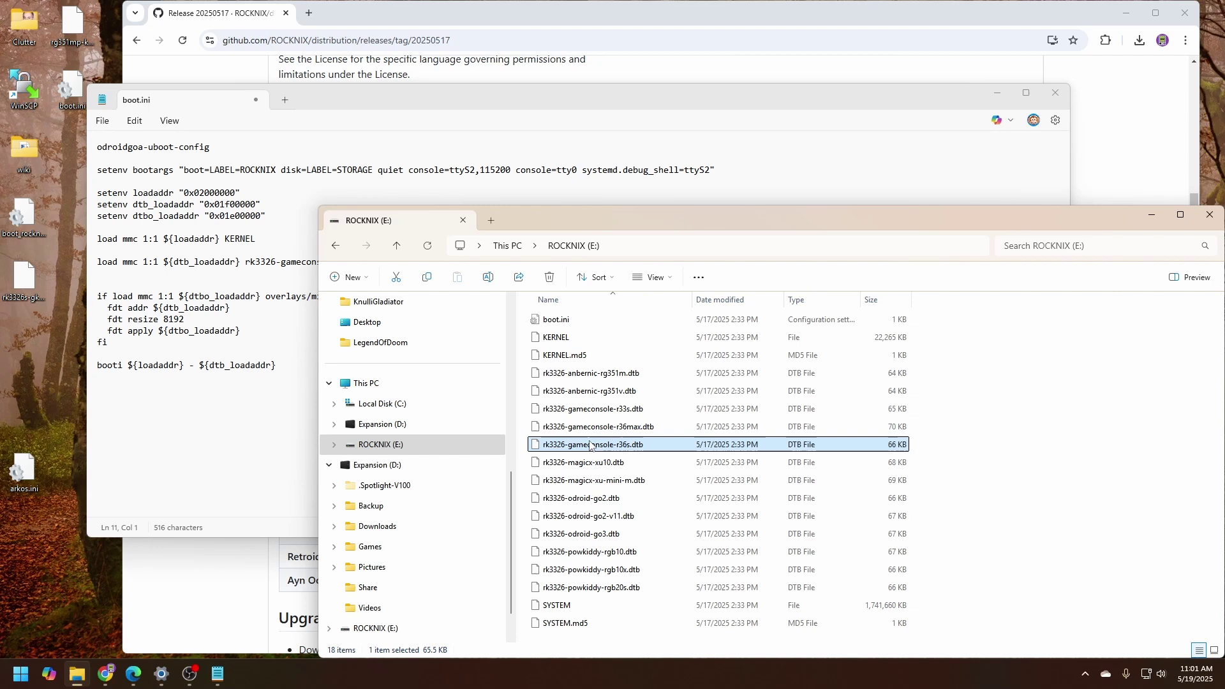
{"action": "left_click", "coordinate": [590, 445]}
{"action": "key", "text": "ctrl+c"}
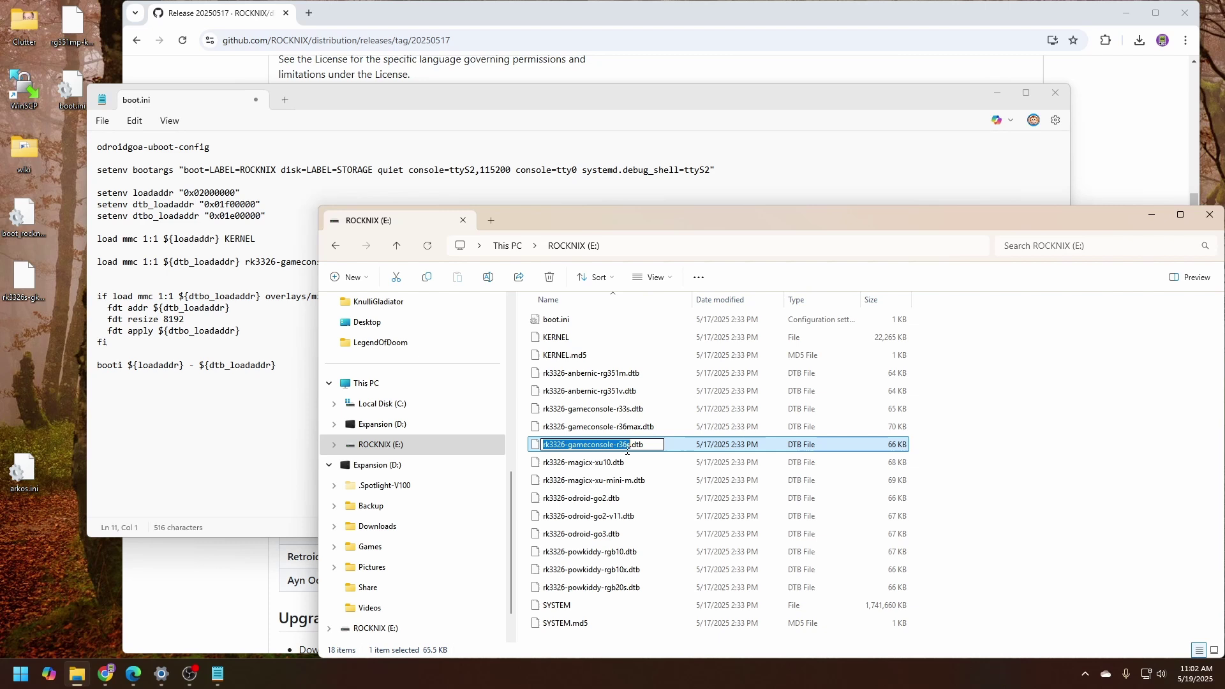
{"action": "left_click", "coordinate": [213, 365]}
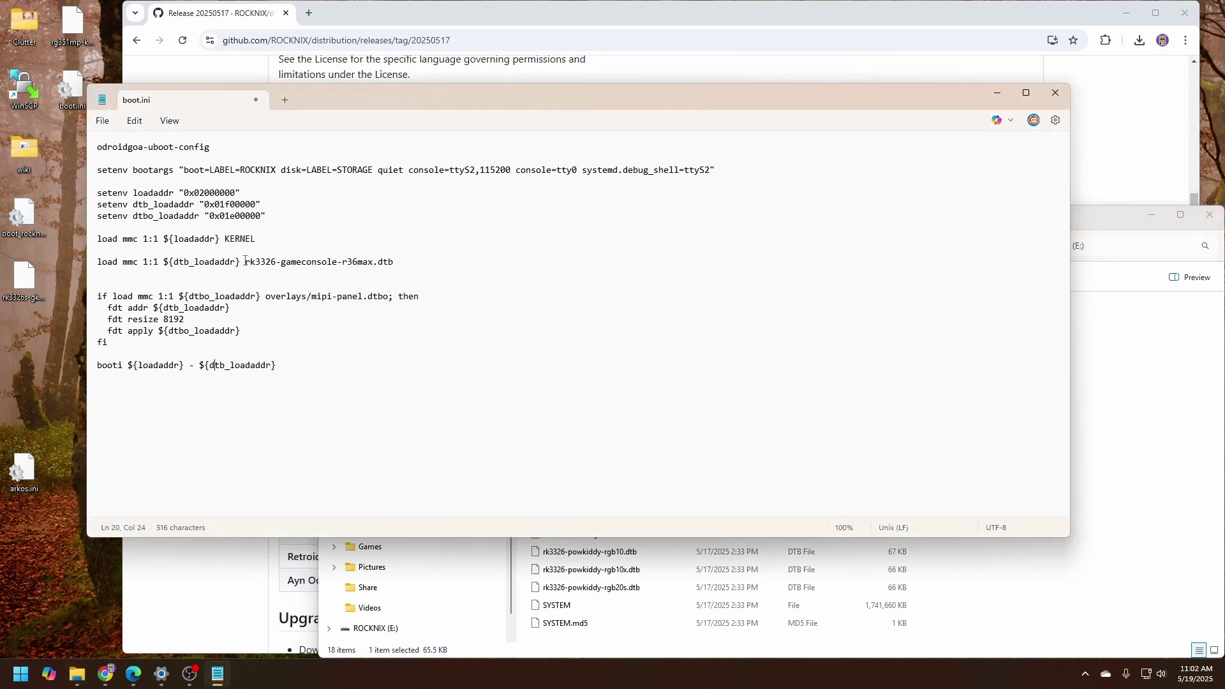
{"action": "left_click_drag", "start_coordinate": [245, 262], "coordinate": [367, 264]}
{"action": "key", "text": "ctrl+v"}
{"action": "left_click", "coordinate": [1055, 93]}
{"action": "left_click", "coordinate": [1209, 214]}
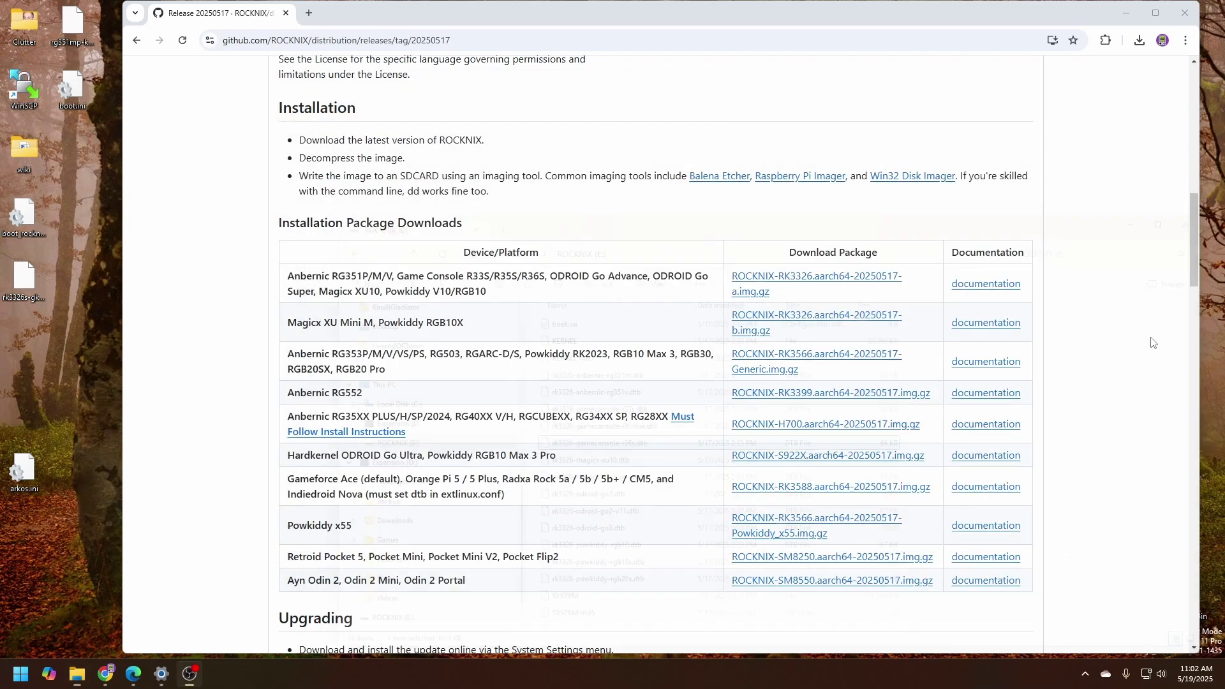
Open the taskbar's hidden icons to safely eject the SD card.
{"action": "left_click", "coordinate": [1084, 674]}
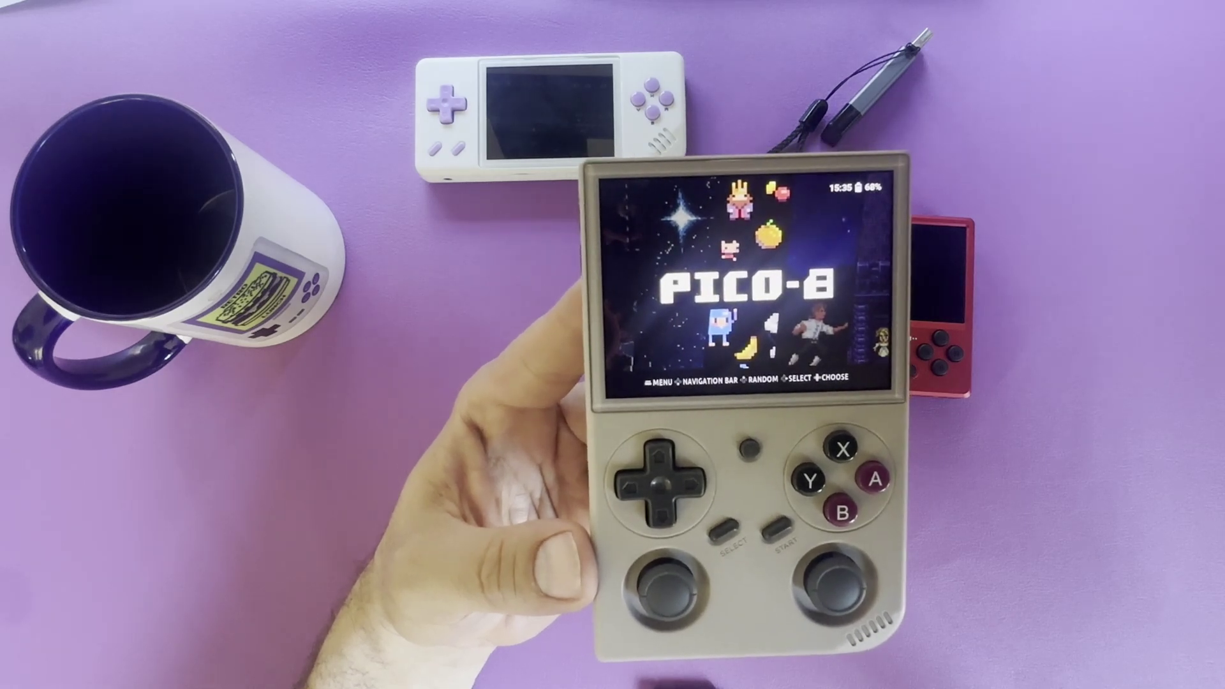
Browse the ROCKNIX game systems list and move down through the System Settings entries.
{"action": "key", "text": "Right"}
{"action": "key", "text": "Right"}
{"action": "key", "text": "Right"}
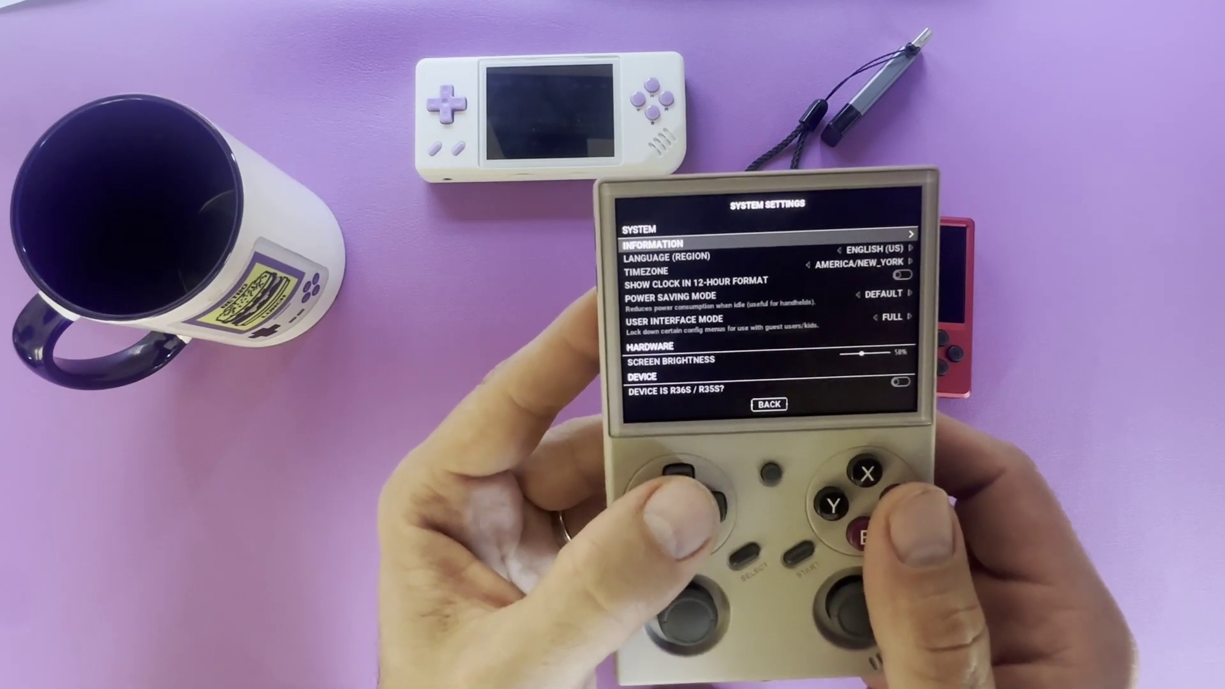
{"action": "key", "text": "Down"}
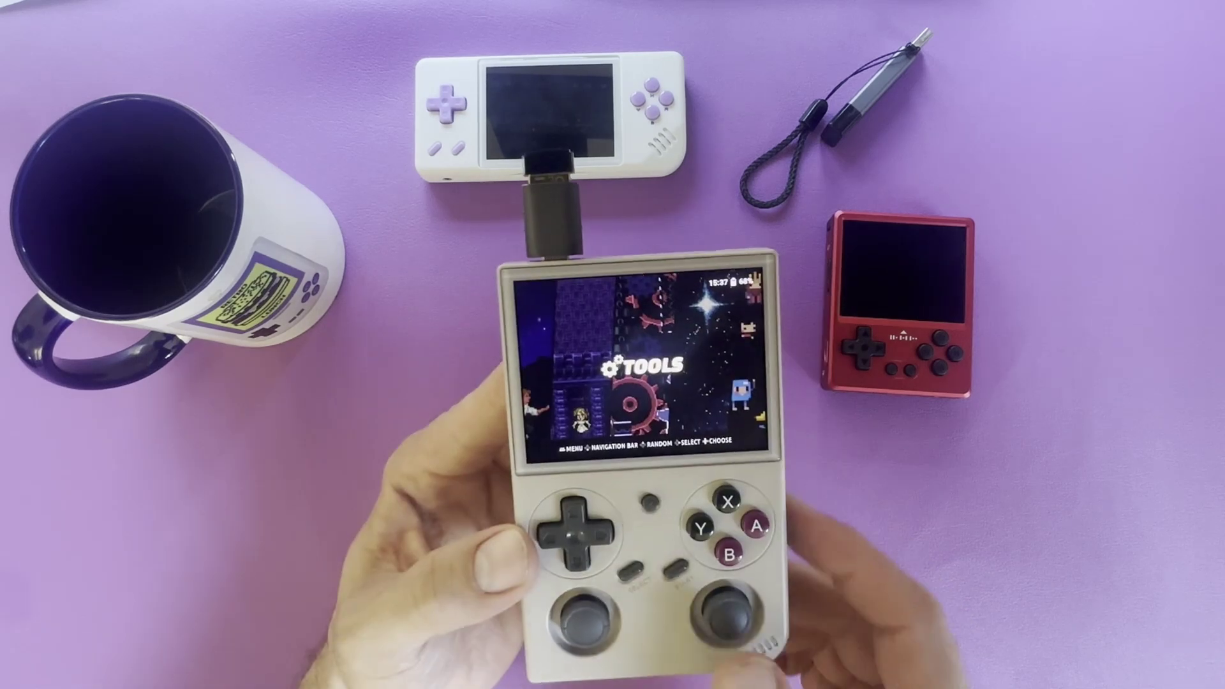
Back out of Network Settings and return to ROCKNIX's main menu, USB adapter still attached.
{"action": "key", "text": "Return"}
{"action": "key", "text": "Down"}
{"action": "key", "text": "Down"}
{"action": "key", "text": "Down"}
{"action": "key", "text": "Down"}
{"action": "key", "text": "Down"}
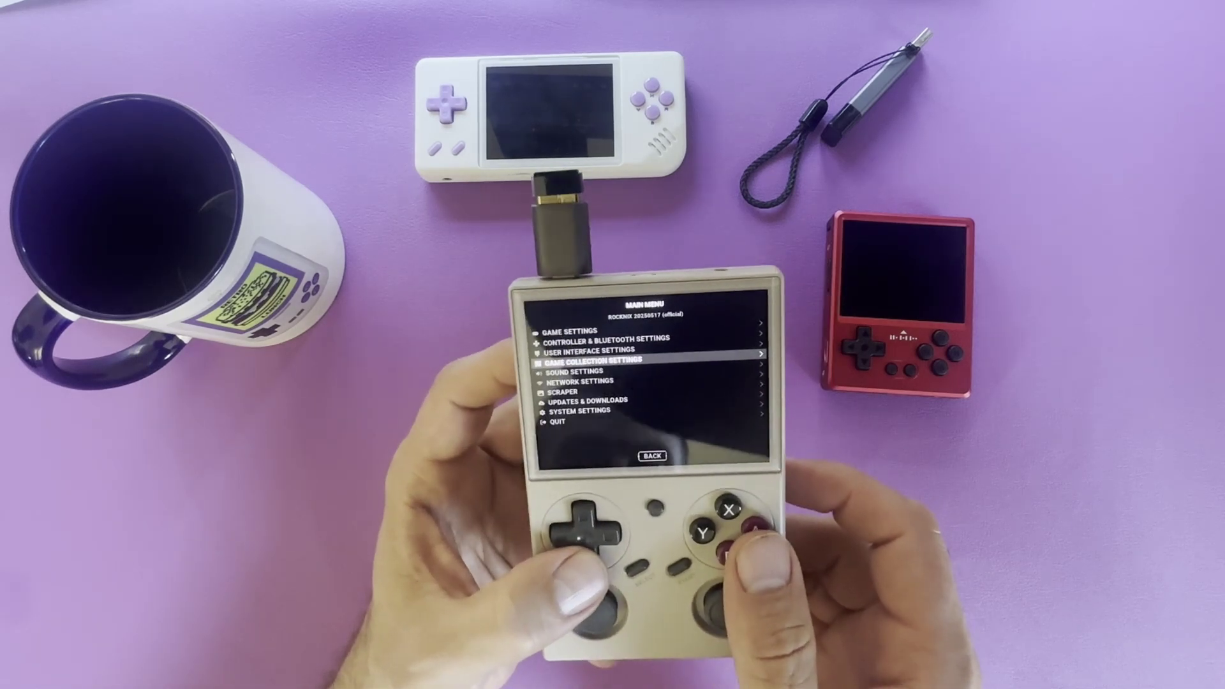
{"action": "key", "text": "Return"}
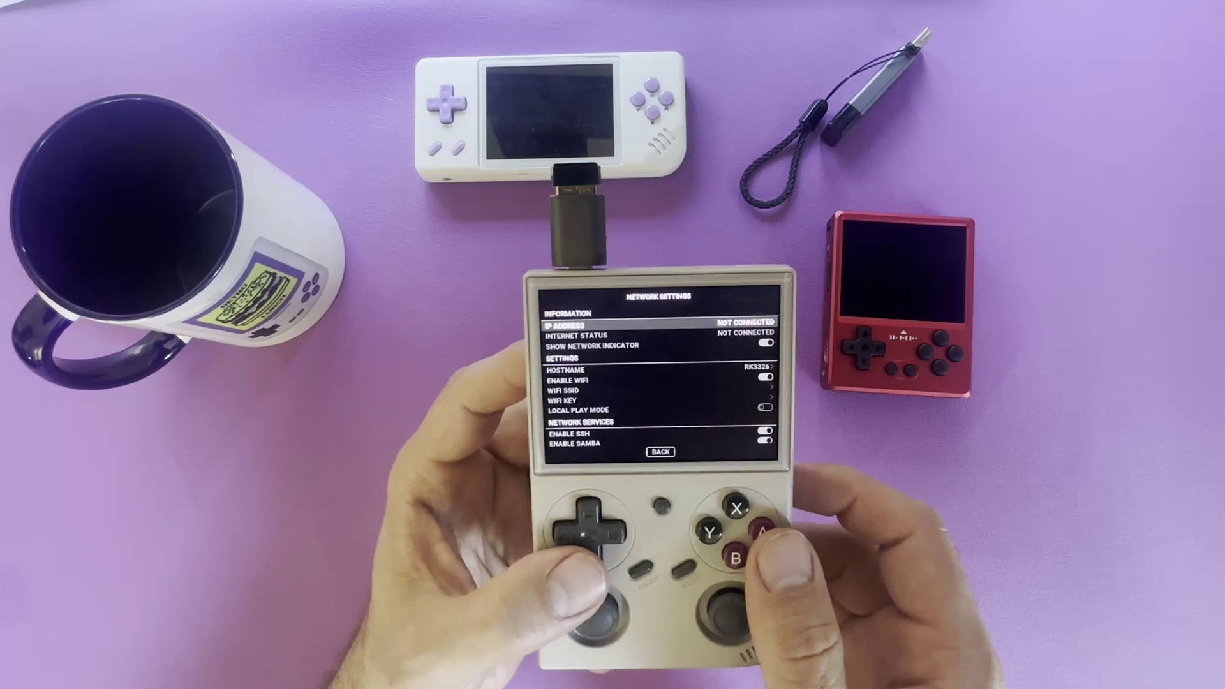